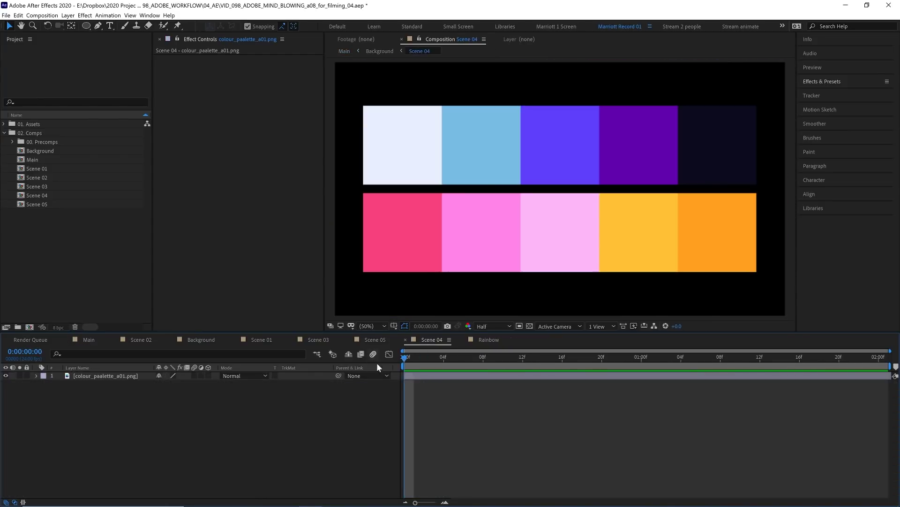
# - Move to frame 13, select the colour palette layer and turn on the transparency grid
pyautogui.moveTo(433, 359); pyautogui.dragTo(770, 359)
pyautogui.click(531, 358)
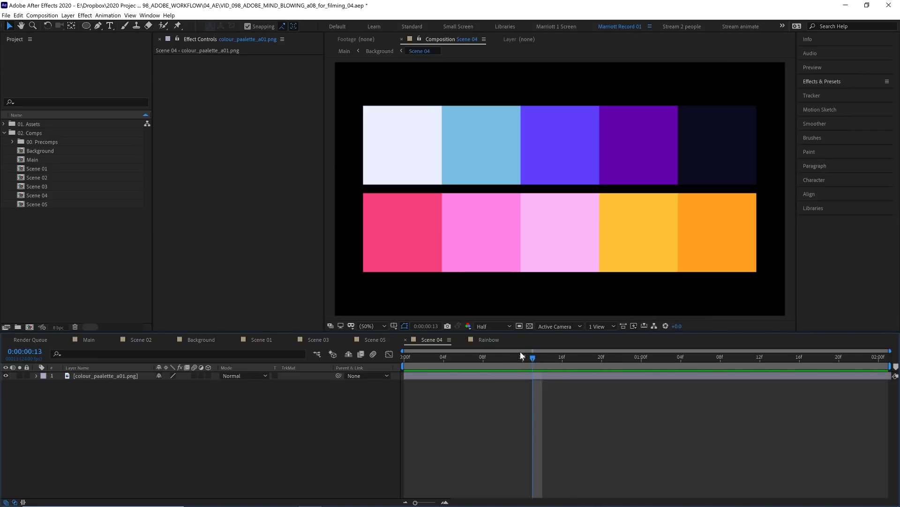
pyautogui.click(468, 378)
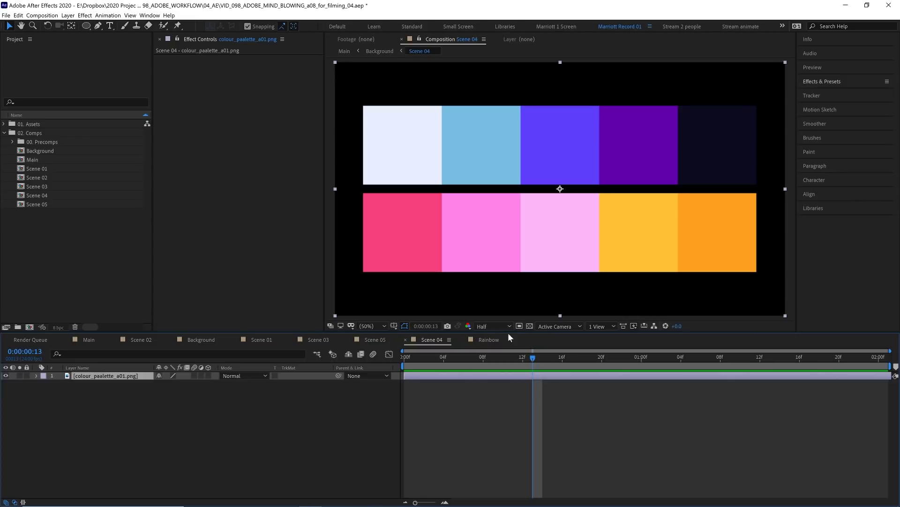
pyautogui.click(529, 326)
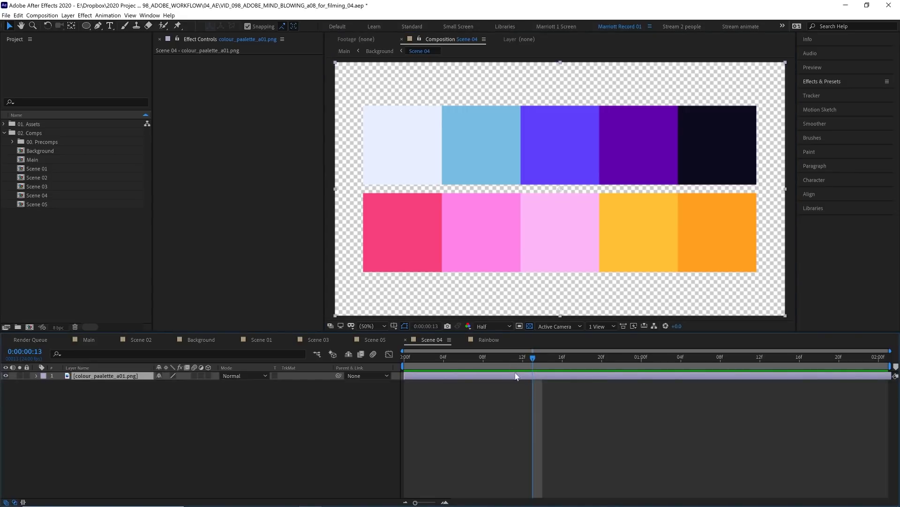
# - Duplicate the palette layer and scale the lower copy to 309% to fill the frame
pyautogui.hotkey('ctrl', 'd')
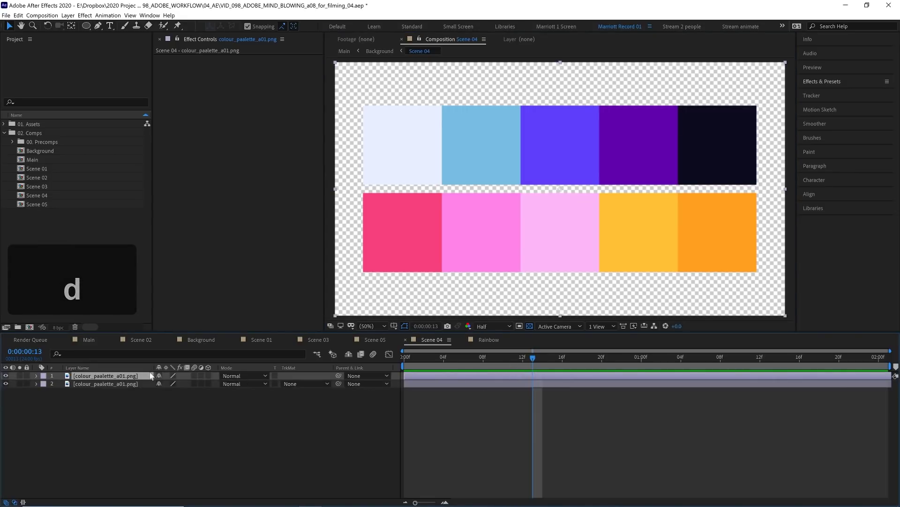
pyautogui.click(122, 384)
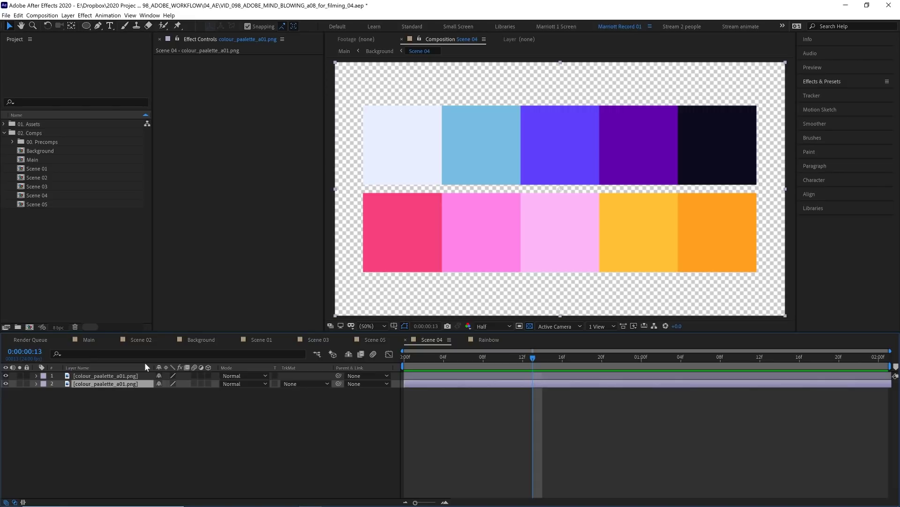
pyautogui.press('s')
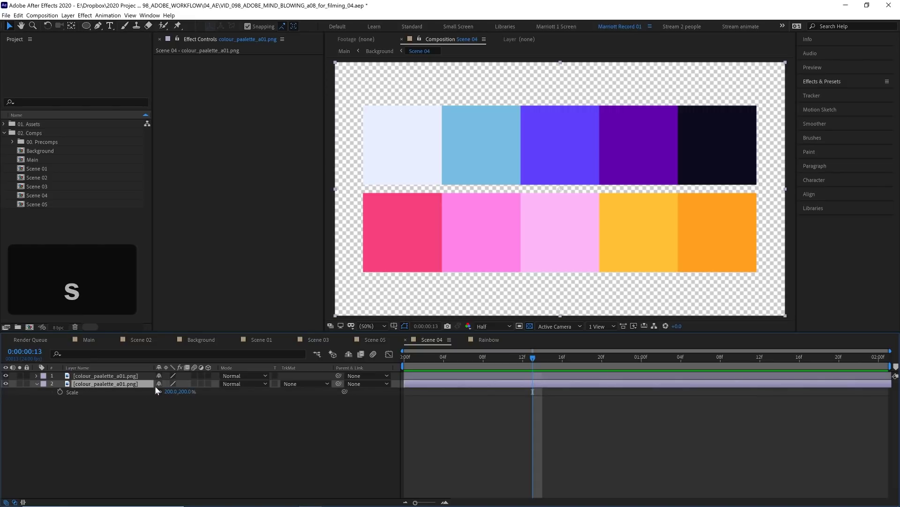
pyautogui.moveTo(184, 393); pyautogui.dragTo(236, 396)
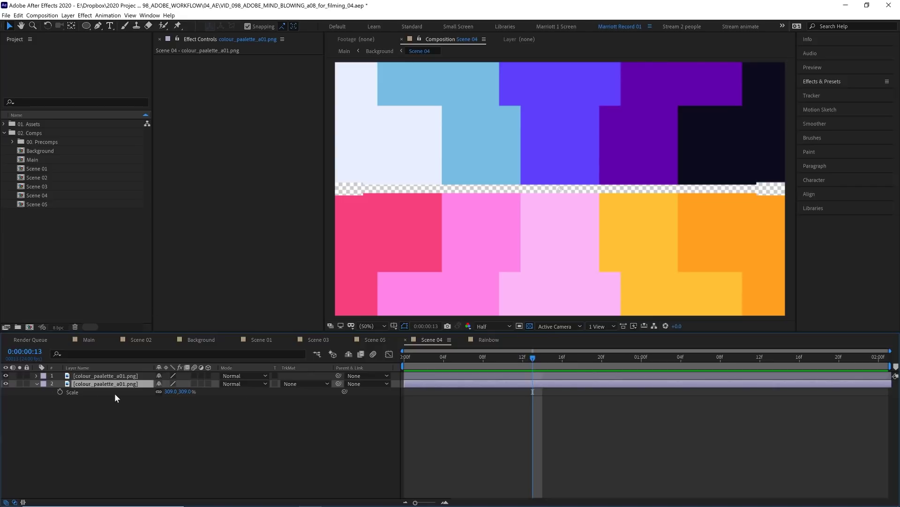
# - Add a third palette copy and shift it straight up to close the transparent strip
pyautogui.hotkey('ctrl', 's')
pyautogui.hotkey('ctrl', 'd')
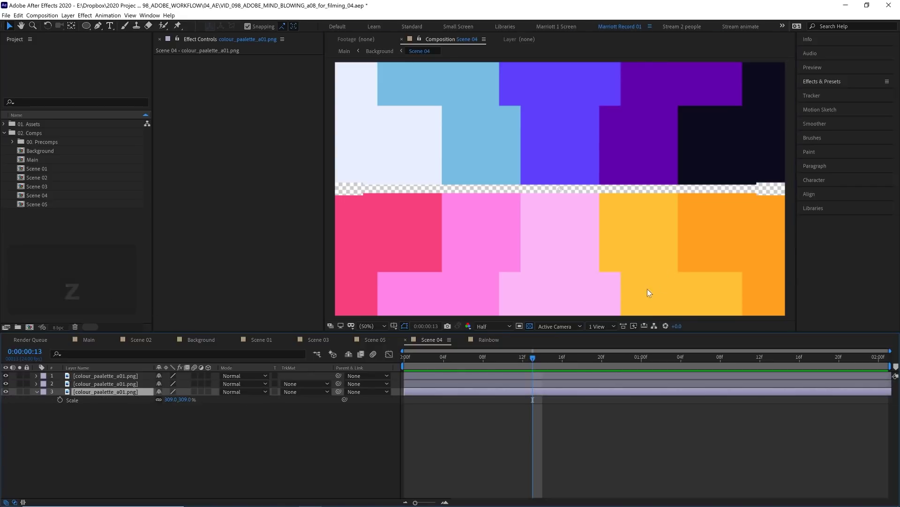
pyautogui.moveTo(647, 288); pyautogui.dragTo(646, 269)
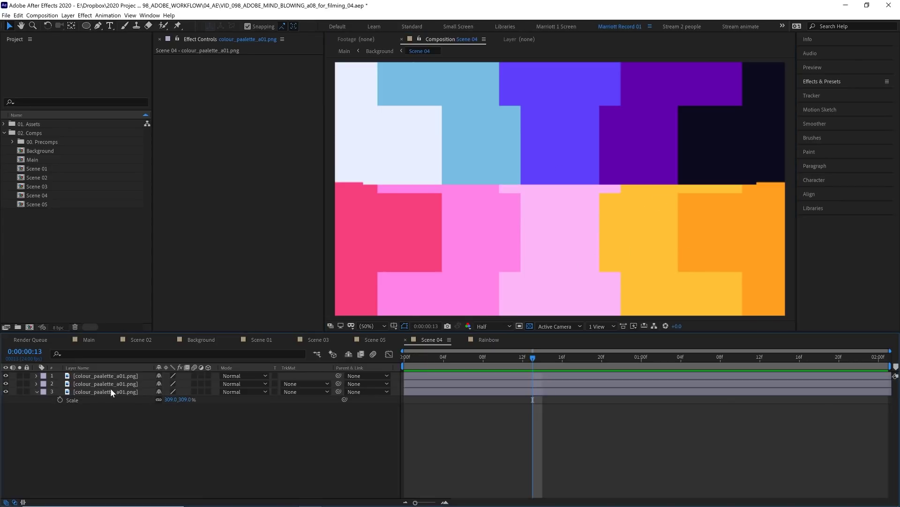
# - Pre-compose the three selected palette layers into a precomp named 'Colour BG'
pyautogui.hotkey('shift', 'z')
pyautogui.keyDown('shift'); pyautogui.click(111, 375); pyautogui.keyUp('shift')
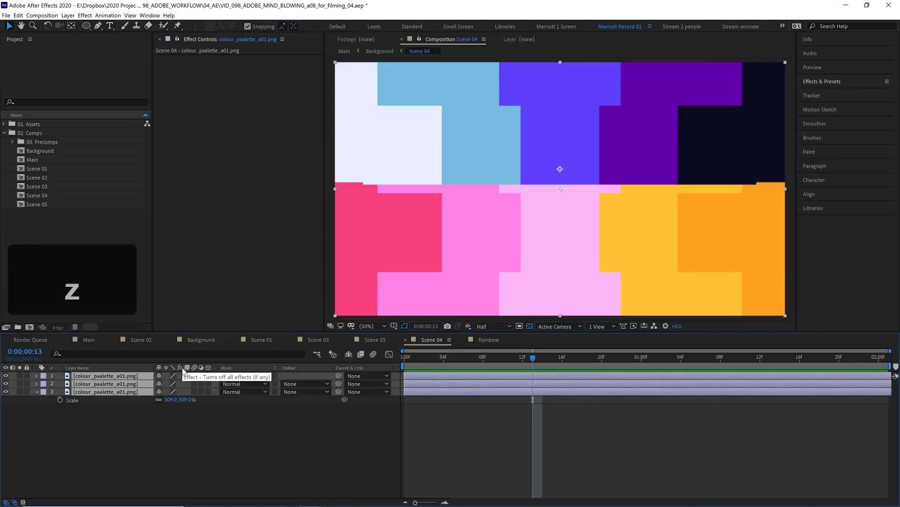
pyautogui.hotkey('ctrl', 'z')
pyautogui.hotkey('ctrl', 'shift', 'z')
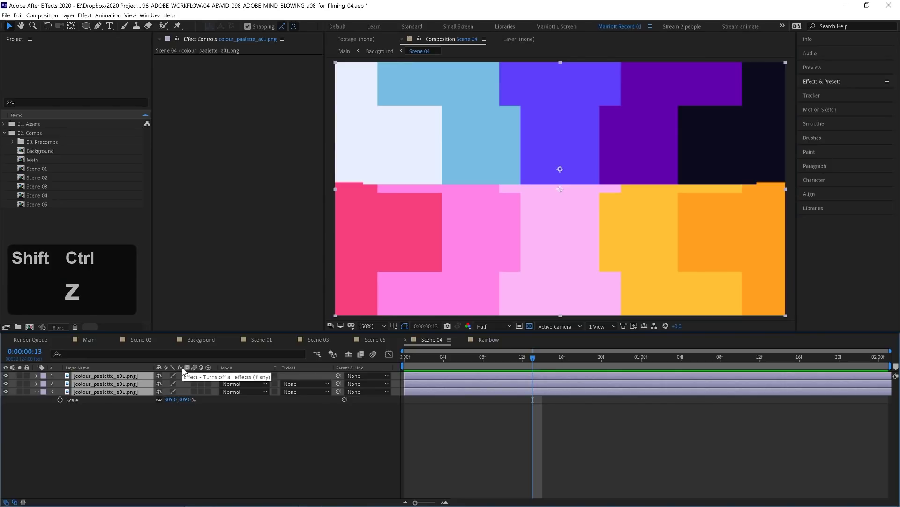
pyautogui.hotkey('ctrl', 'shift', 'c')
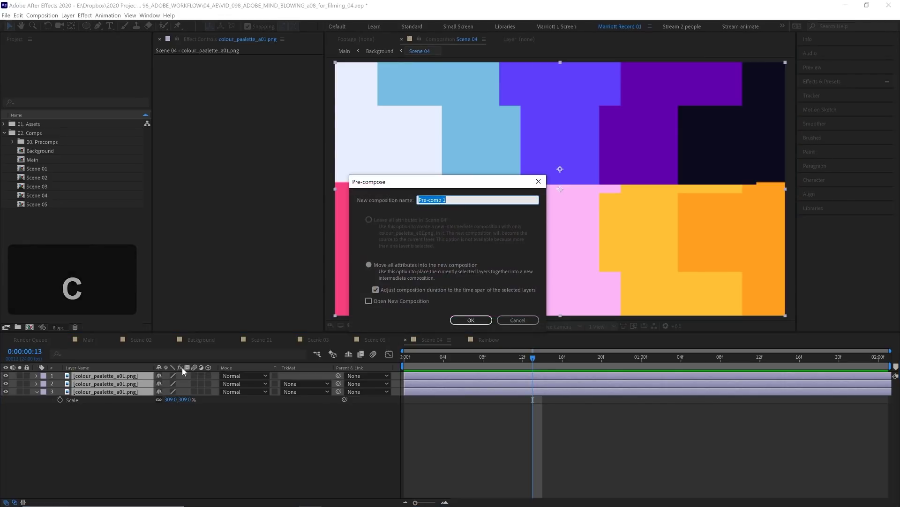
pyautogui.write('Col')
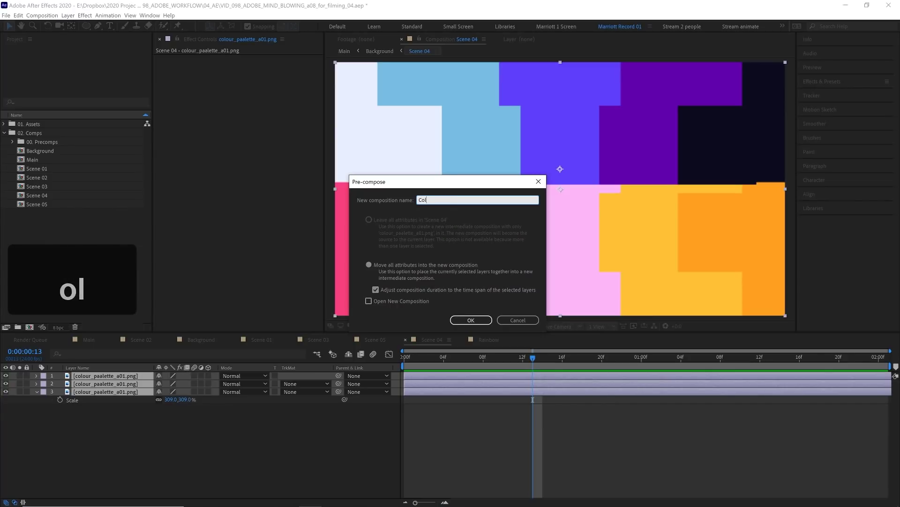
pyautogui.write('our BG')
pyautogui.press('Return')
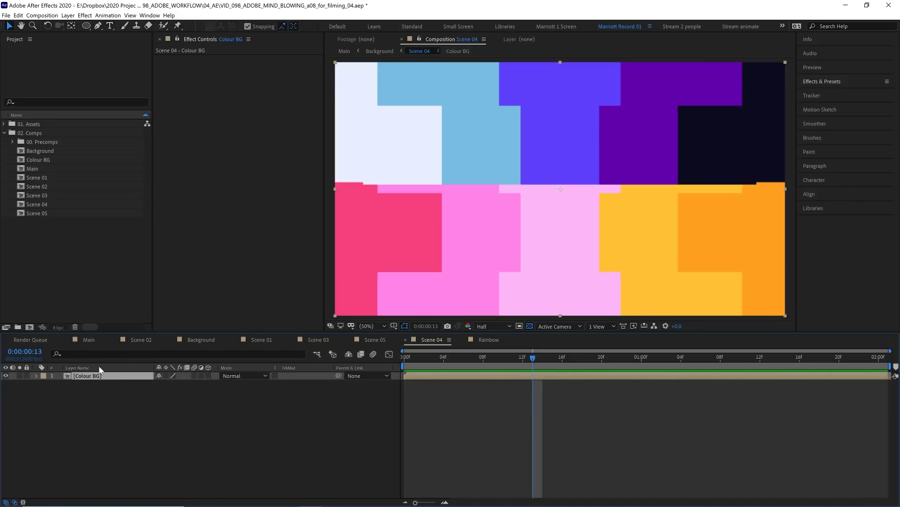
# - Duplicate the Colour BG layer and apply Polar Coordinates to the top copy
pyautogui.hotkey('ctrl', 'd')
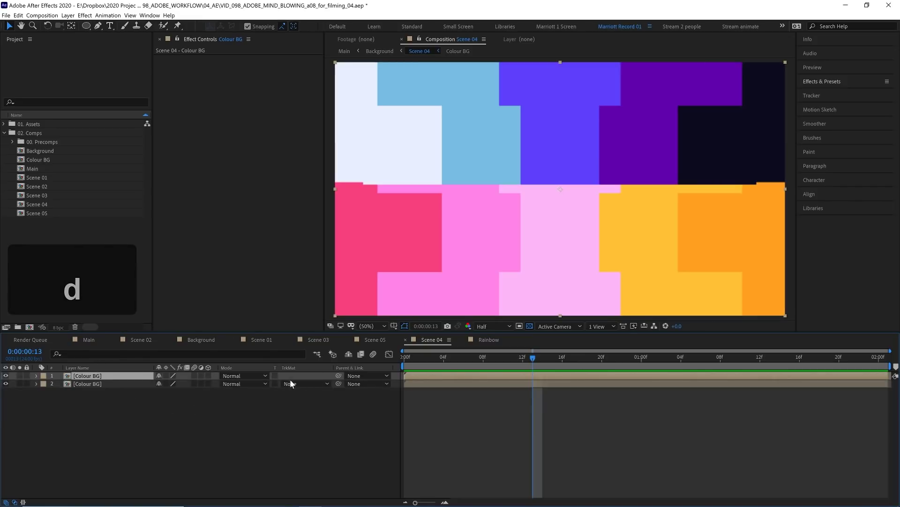
pyautogui.click(820, 82)
pyautogui.click(821, 91)
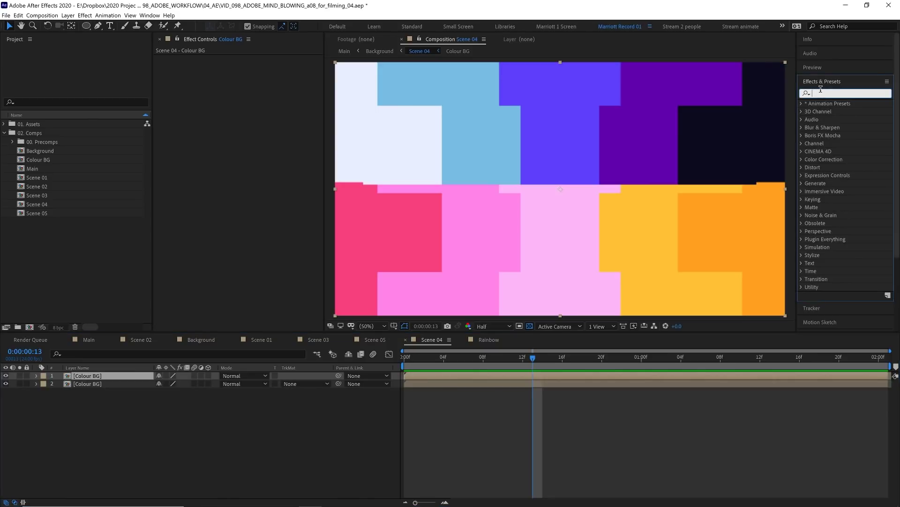
pyautogui.write('pol')
pyautogui.moveTo(843, 111); pyautogui.dragTo(598, 184)
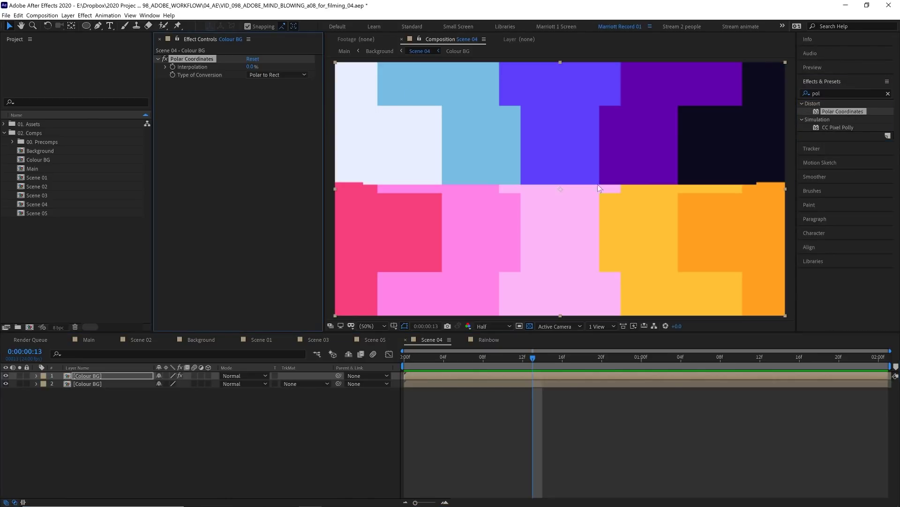
# - Set Polar Coordinates to Rect to Polar with Interpolation at 100%
pyautogui.click(258, 75)
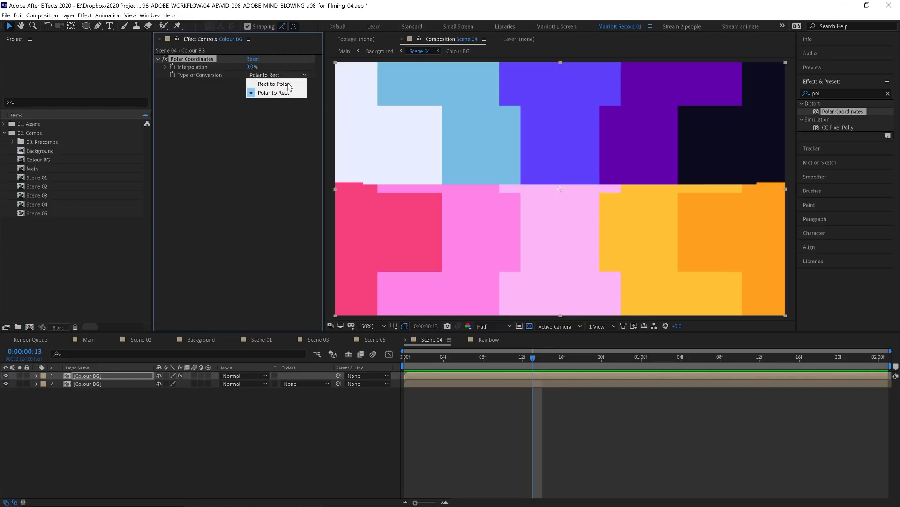
pyautogui.click(269, 92)
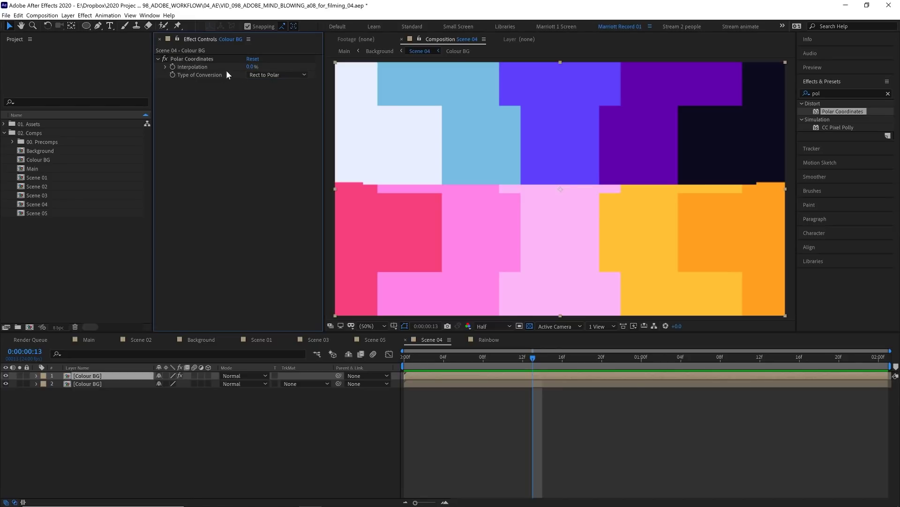
pyautogui.moveTo(249, 66); pyautogui.dragTo(300, 71)
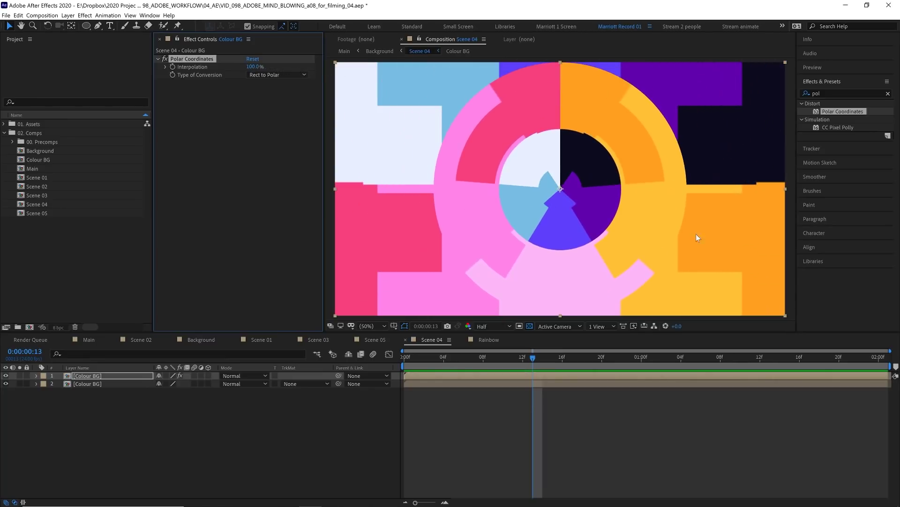
# - Keyframe Interpolation at 100% at 2:00 and 0% at 0:00, then scrub to check the warp
pyautogui.press('Home')
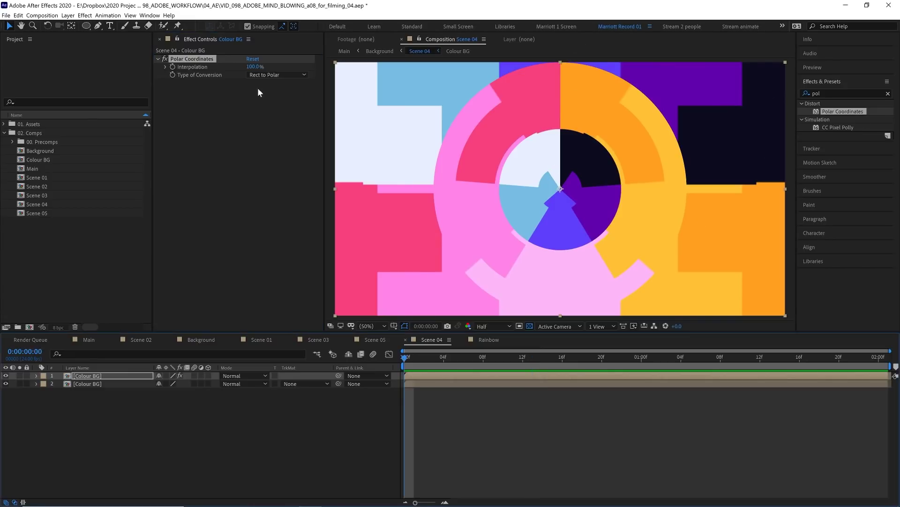
pyautogui.press('space')
pyautogui.click(172, 67)
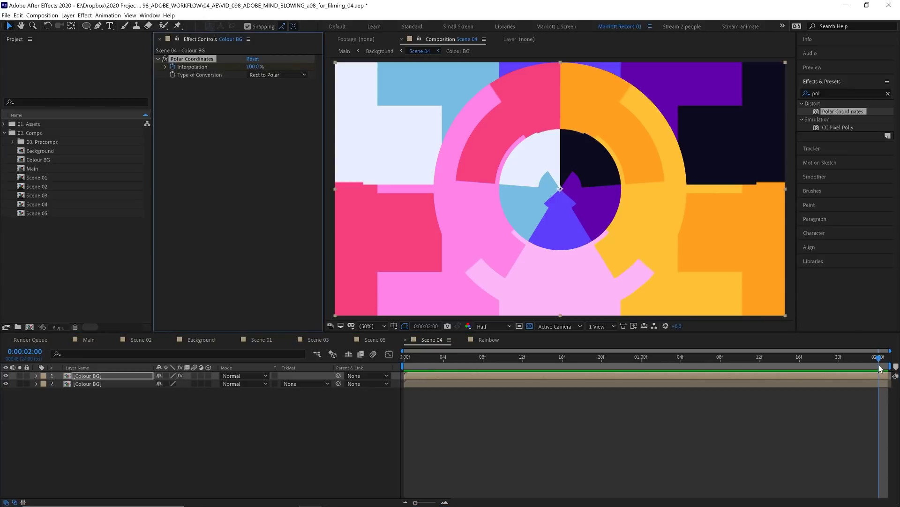
pyautogui.moveTo(880, 369); pyautogui.dragTo(372, 356)
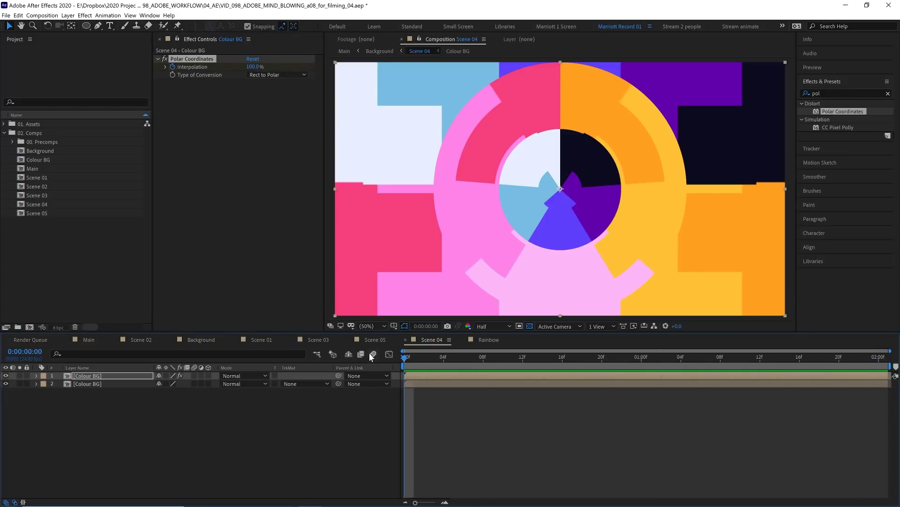
pyautogui.moveTo(255, 67); pyautogui.dragTo(207, 68)
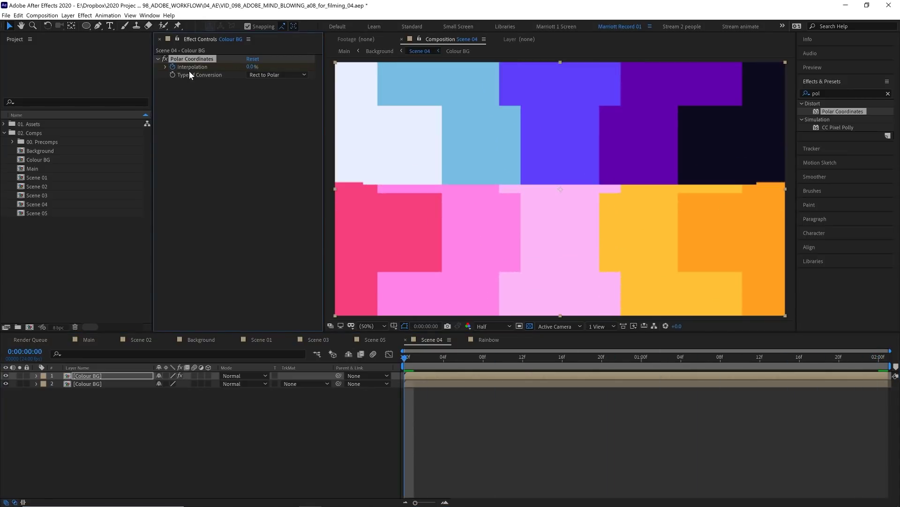
pyautogui.press('u')
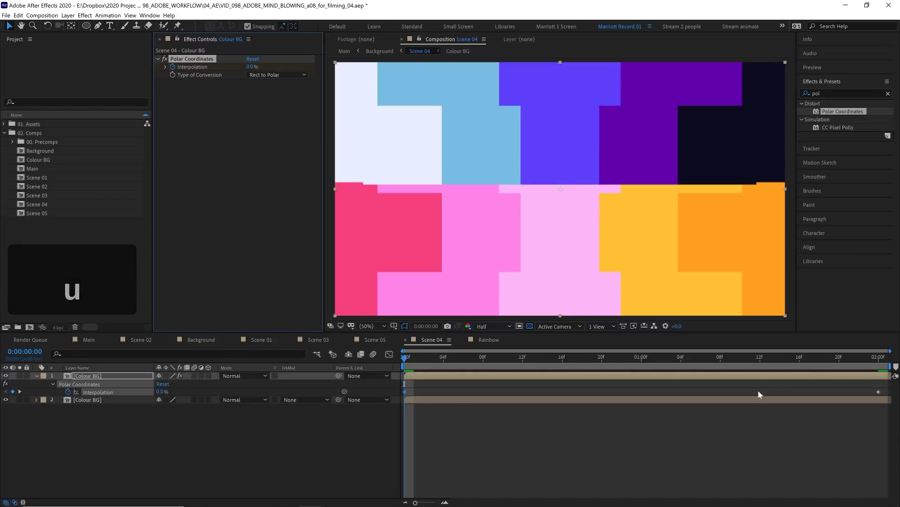
pyautogui.moveTo(431, 366); pyautogui.dragTo(879, 375)
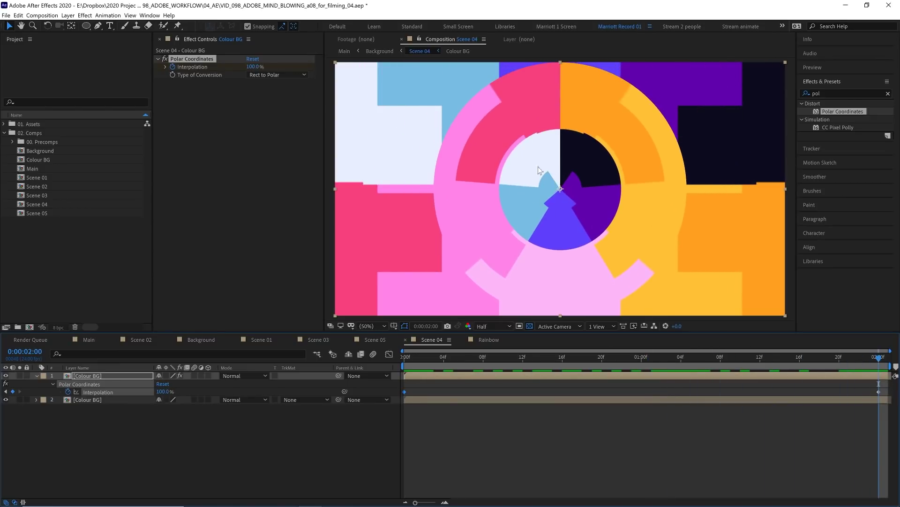
# - Move the warped layer straight up into the top half and check the seam with safe guides
pyautogui.hotkey('shift', 'u')
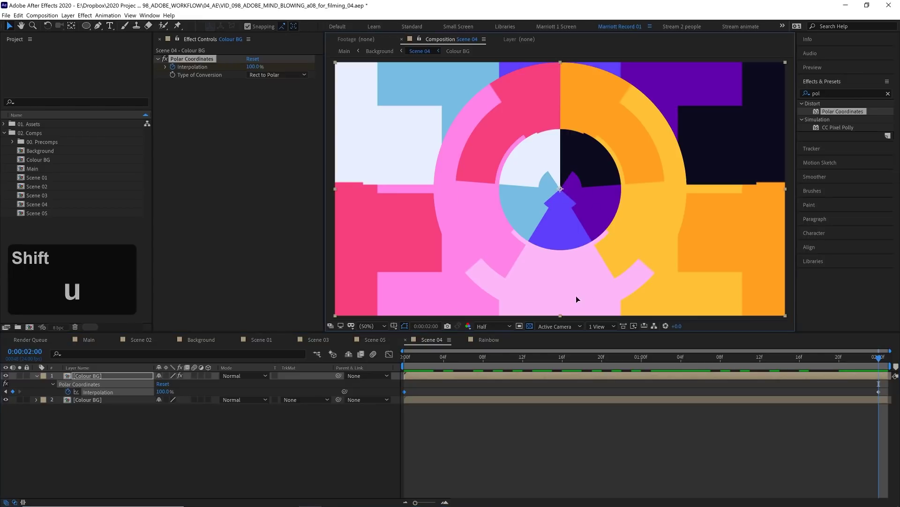
pyautogui.moveTo(576, 295); pyautogui.dragTo(573, 169)
pyautogui.click(394, 325)
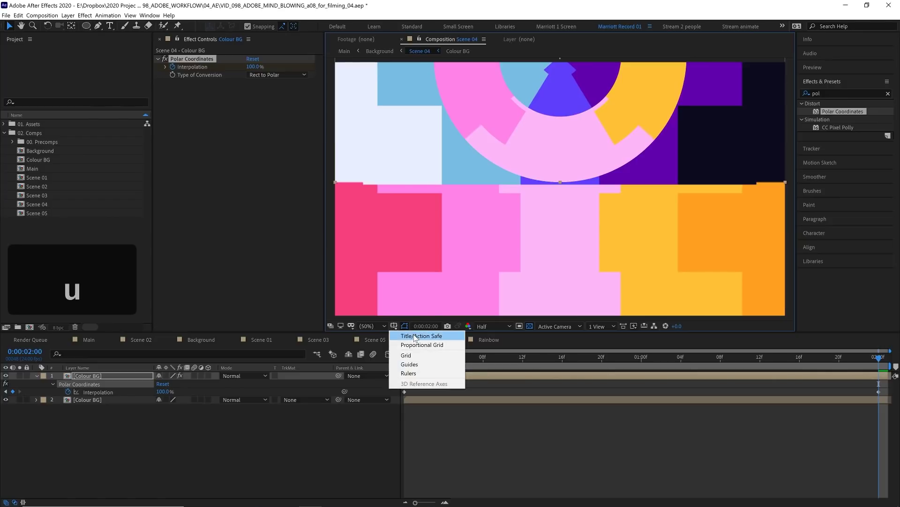
pyautogui.click(413, 333)
pyautogui.press('/')
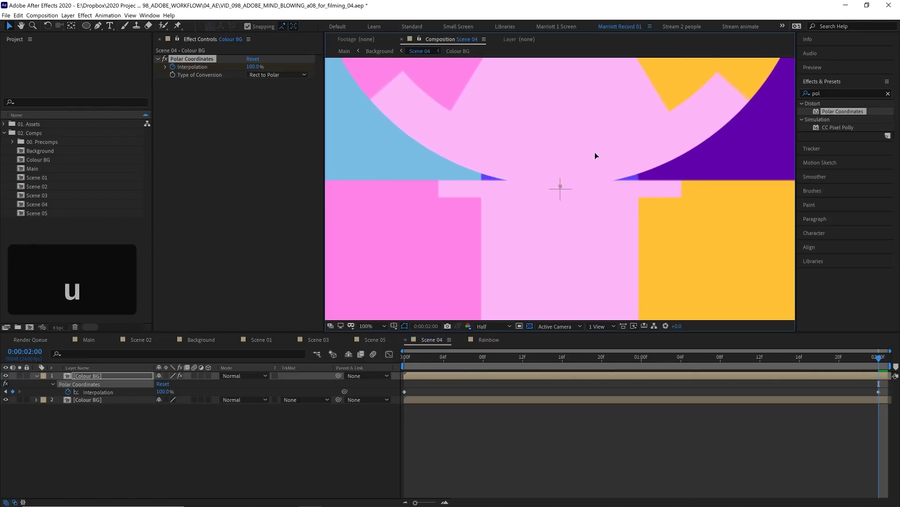
pyautogui.press(',')
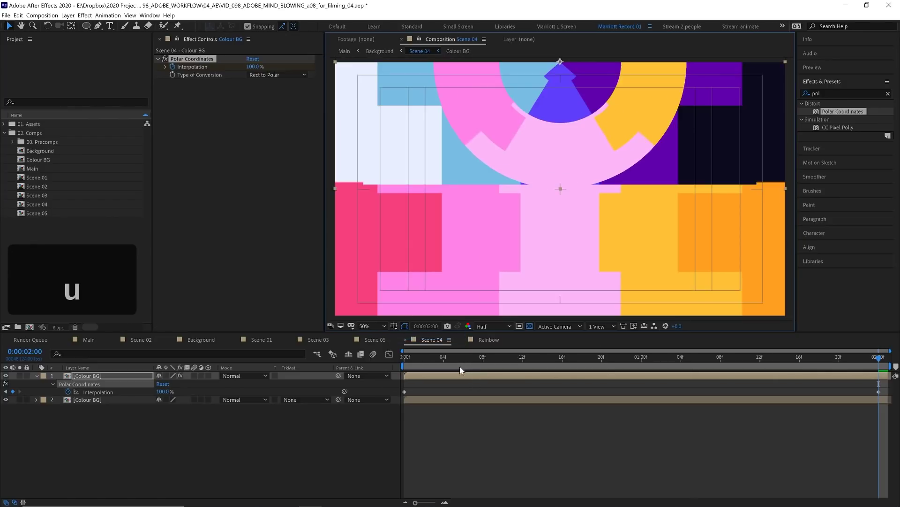
# - Preview the curl animation and select the top warped layer
pyautogui.press('space')
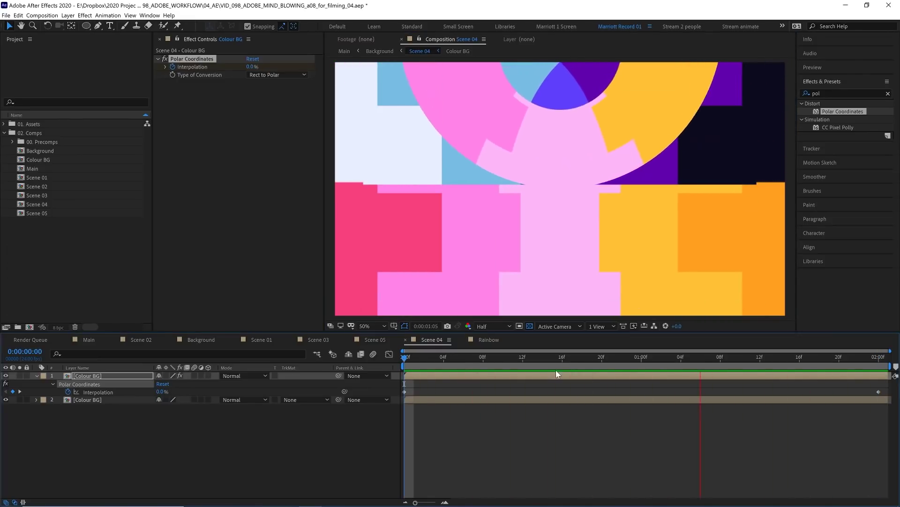
pyautogui.press('space')
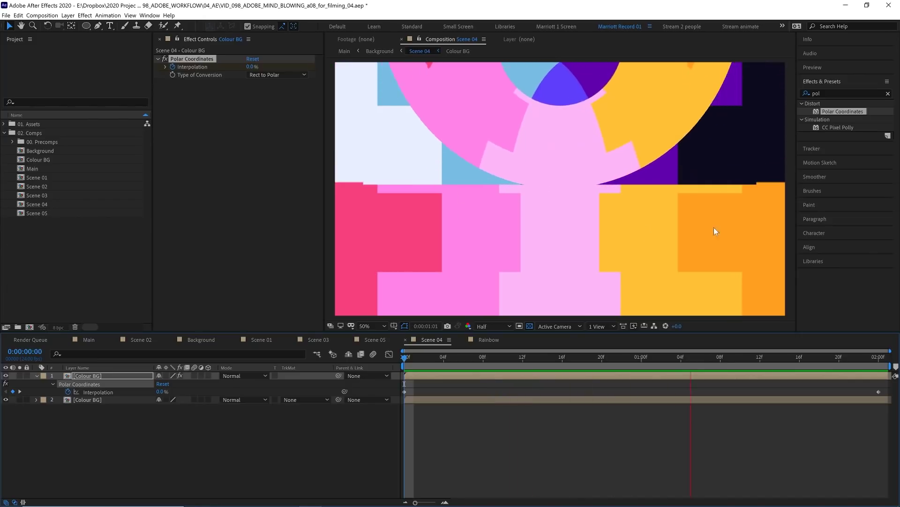
pyautogui.press('u')
pyautogui.click(689, 375)
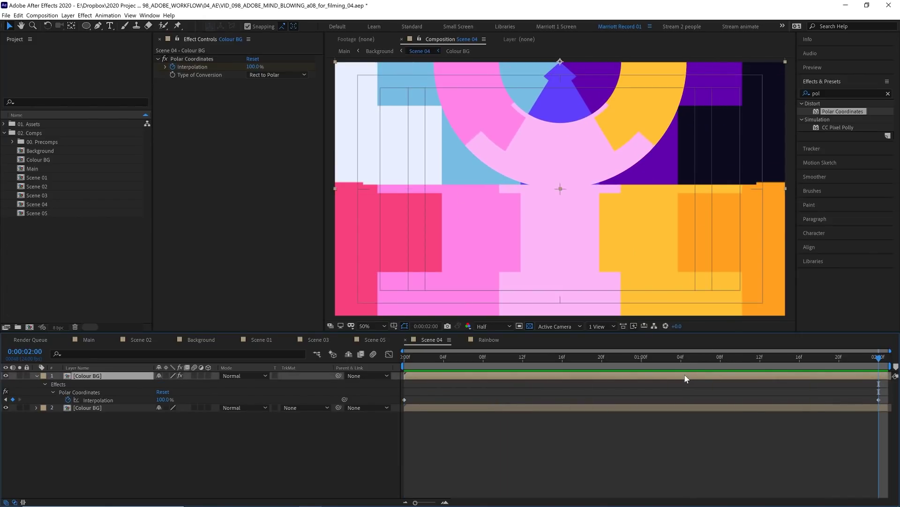
# - Duplicate the warped layer, rotate the copy 180° and move it into the bottom half
pyautogui.hotkey('ctrl', 'z')
pyautogui.hotkey('ctrl', 'd')
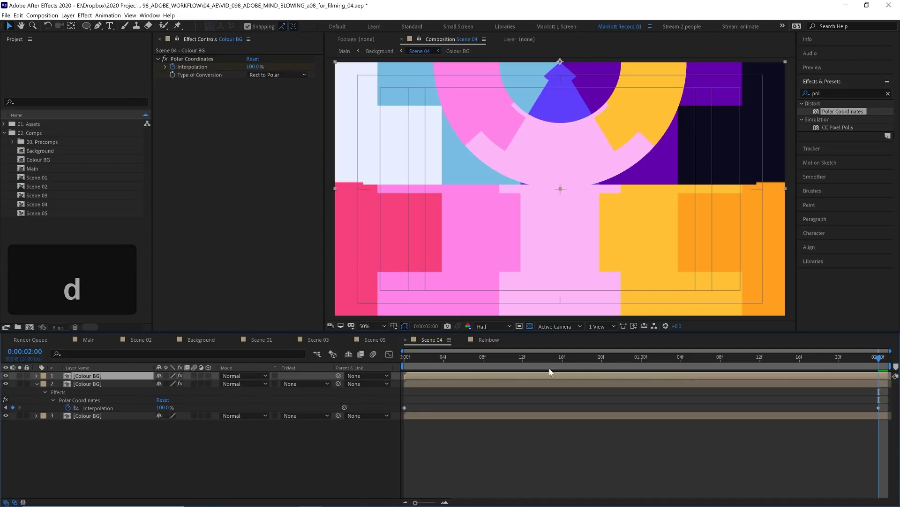
pyautogui.press('r')
pyautogui.click(169, 384)
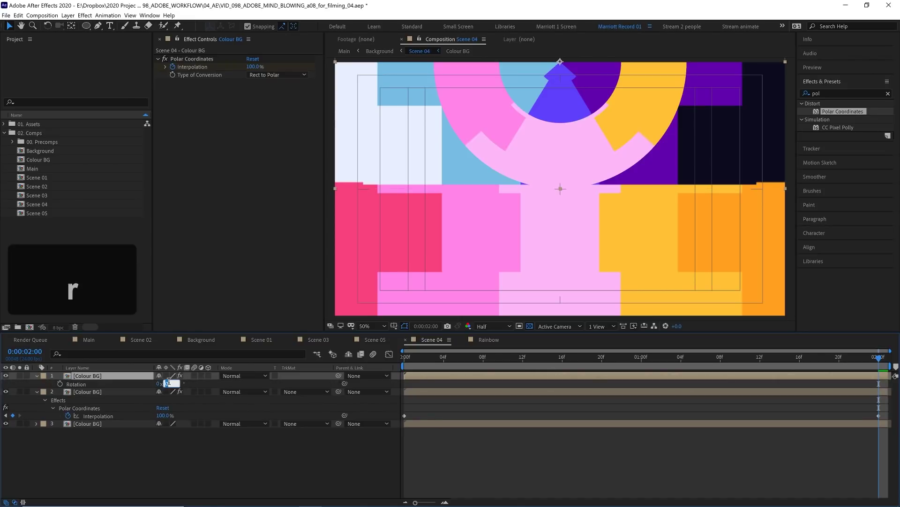
pyautogui.write('180')
pyautogui.press('Return')
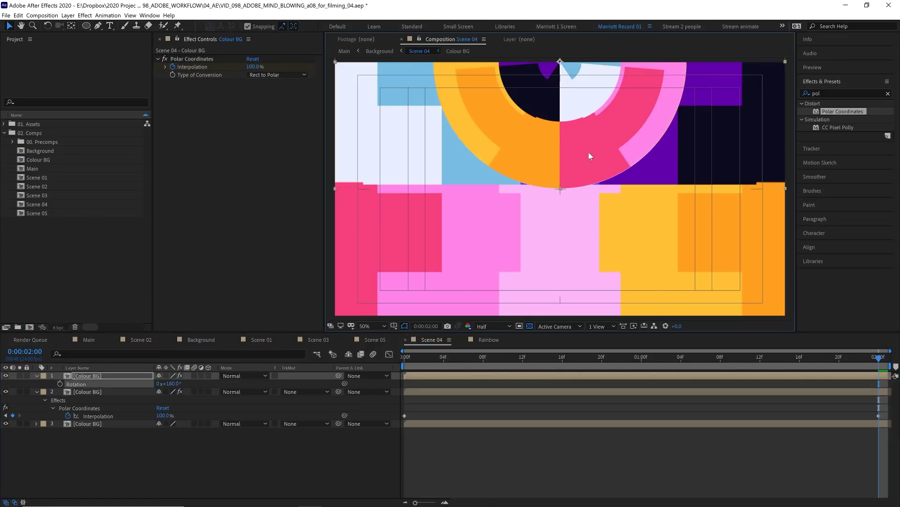
pyautogui.moveTo(611, 89); pyautogui.dragTo(589, 224)
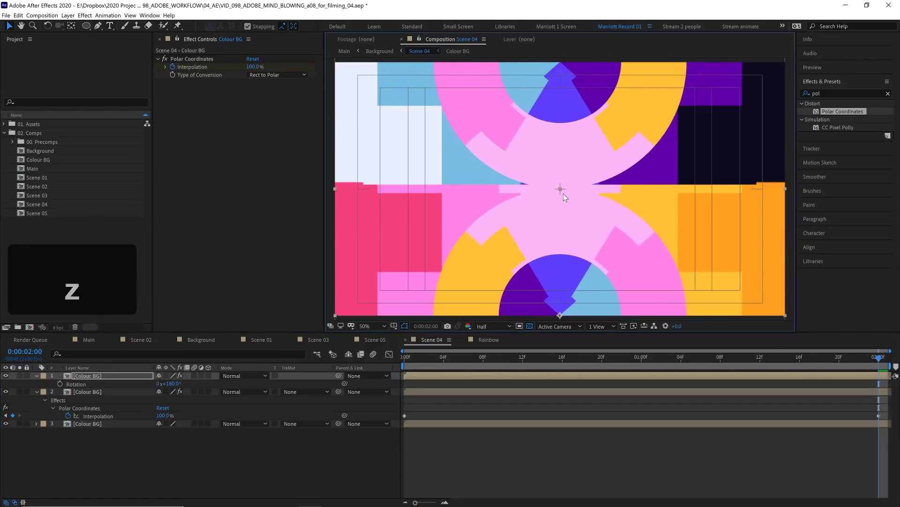
pyautogui.press('space')
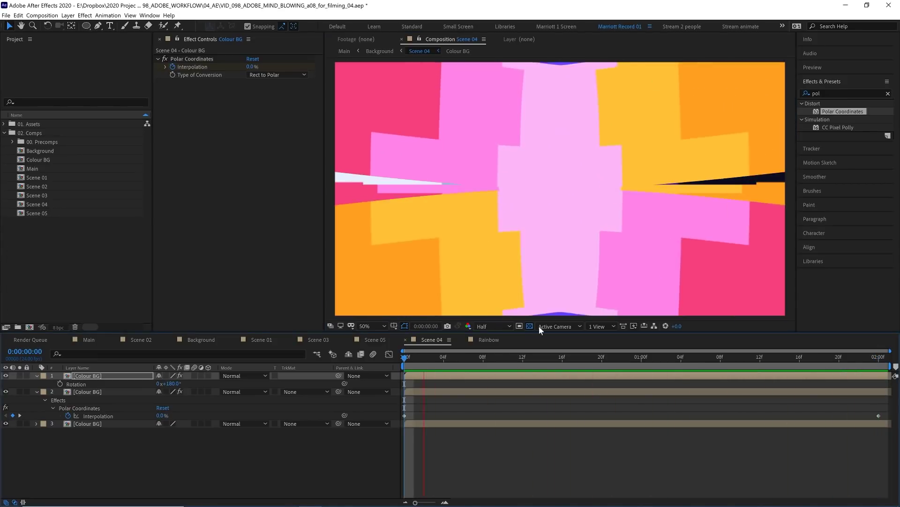
pyautogui.press('space')
pyautogui.press('space')
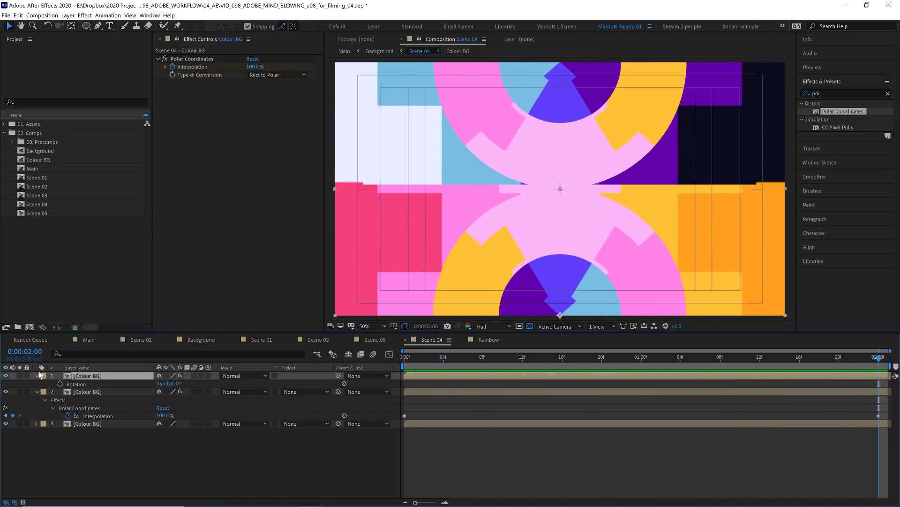
# - Duplicate the rotated layer and give the new copy a red label
pyautogui.click(6, 375)
pyautogui.click(6, 375)
pyautogui.hotkey('ctrl', 'd')
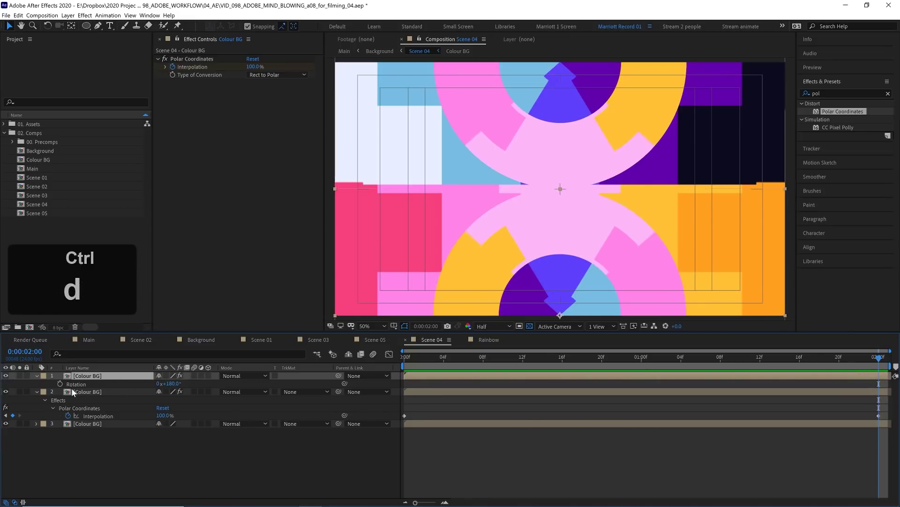
pyautogui.click(102, 384)
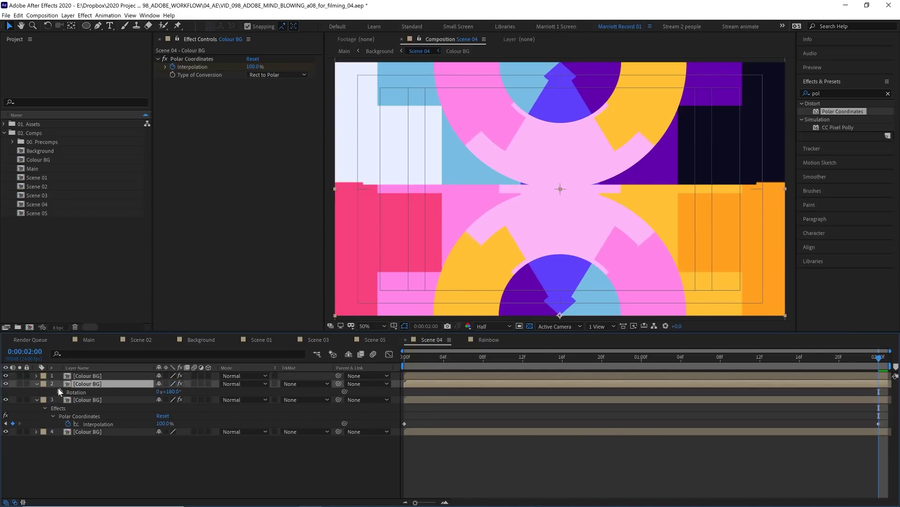
pyautogui.click(46, 383)
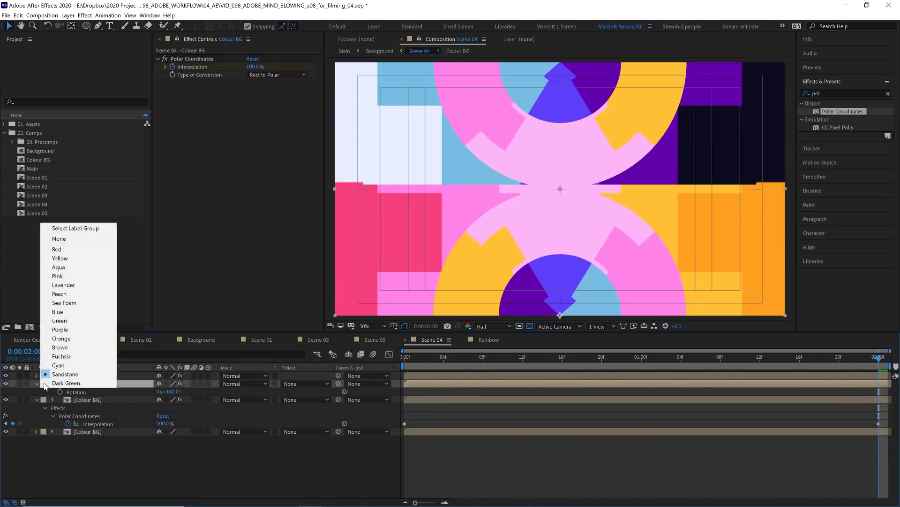
pyautogui.click(66, 249)
pyautogui.press('space')
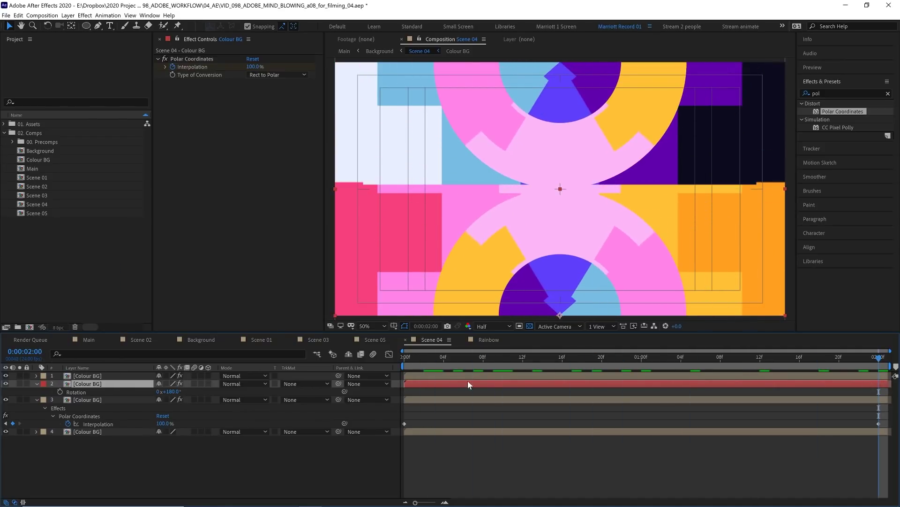
# - Change the red copy's final Interpolation keyframe to 30% and preview
pyautogui.press('u')
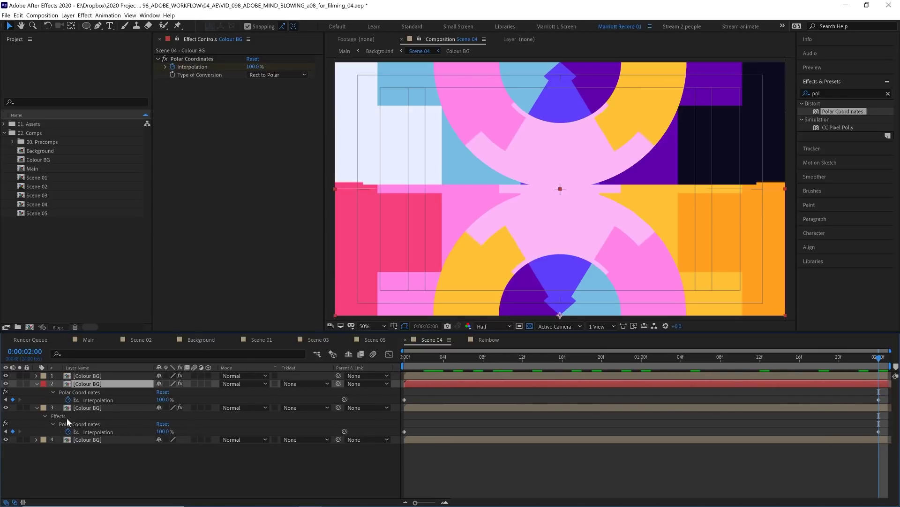
pyautogui.moveTo(162, 399); pyautogui.dragTo(130, 404)
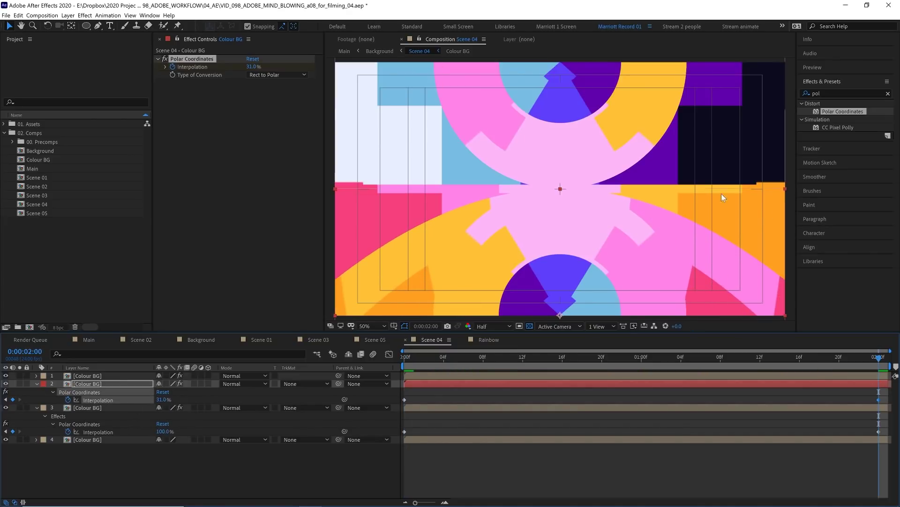
pyautogui.click(163, 399)
pyautogui.write('30')
pyautogui.press('Return')
pyautogui.press('space')
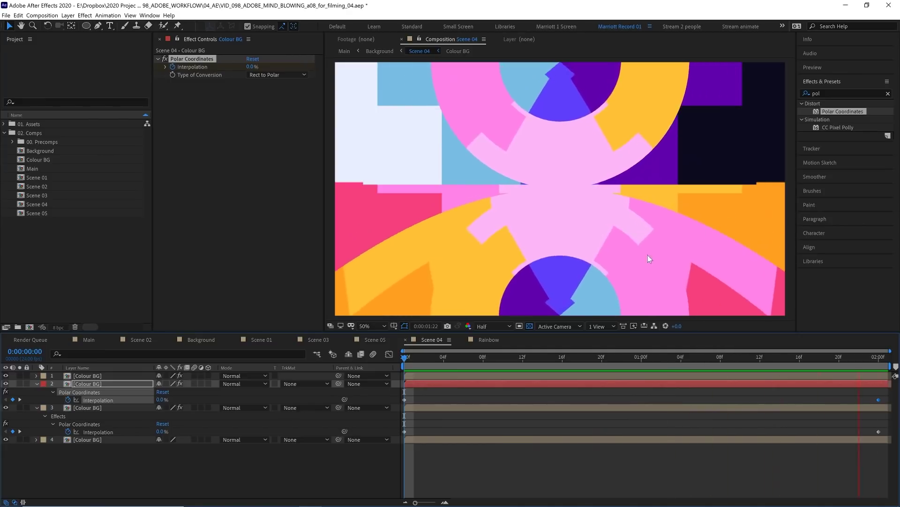
pyautogui.press('space')
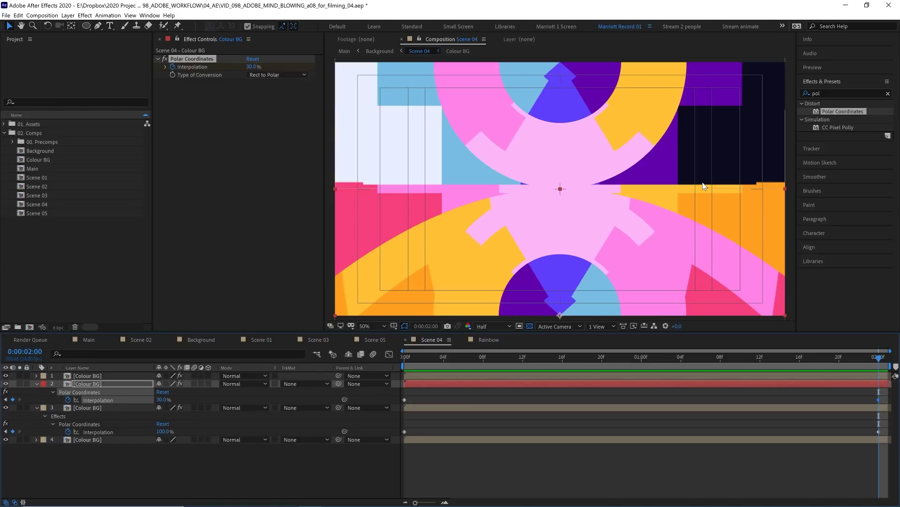
pyautogui.press('r')
pyautogui.moveTo(165, 392); pyautogui.dragTo(110, 413)
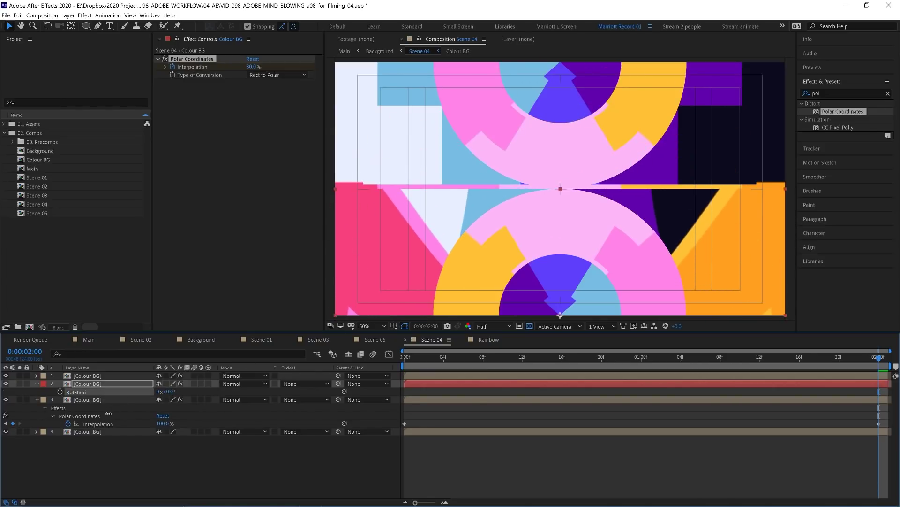
pyautogui.moveTo(592, 356); pyautogui.dragTo(876, 353)
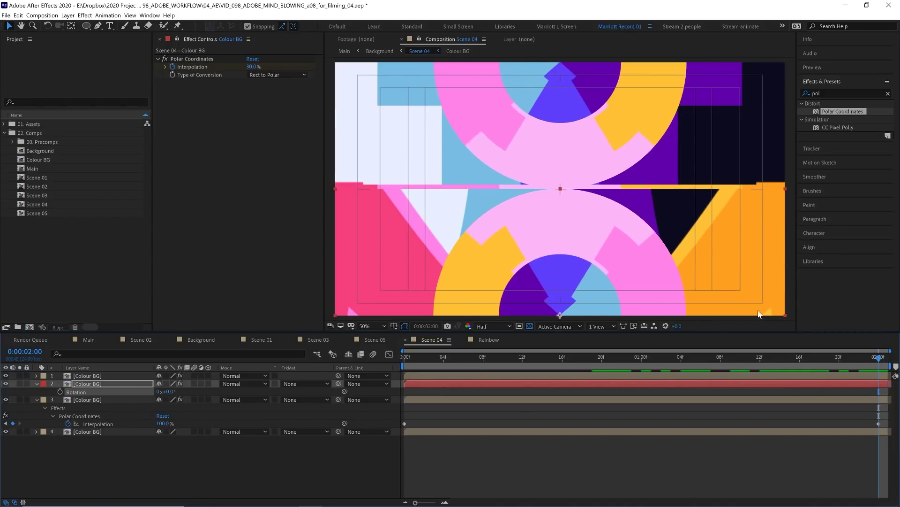
pyautogui.hotkey('ctrl', 'Return')
pyautogui.hotkey('ctrl', 'z')
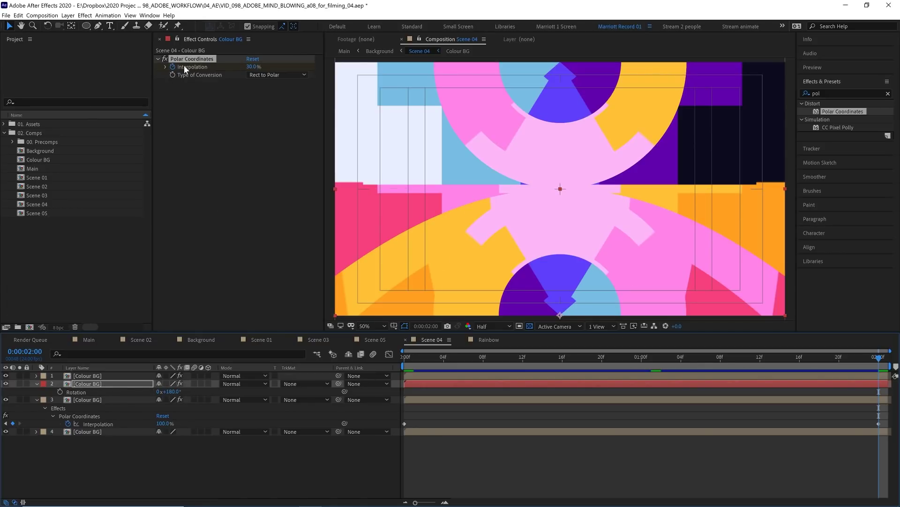
# - Apply the Transform effect to the red layer and place it above Polar Coordinates
pyautogui.click(834, 93)
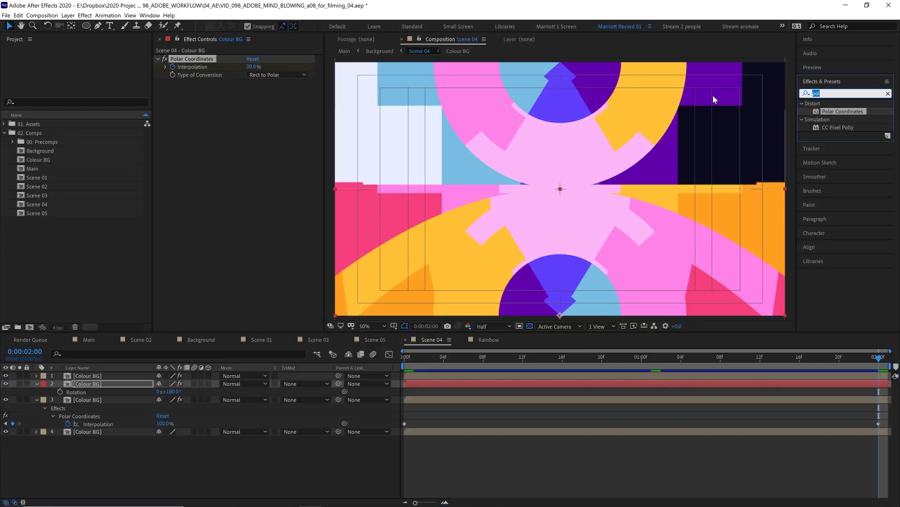
pyautogui.write('trans')
pyautogui.moveTo(843, 151); pyautogui.dragTo(157, 102)
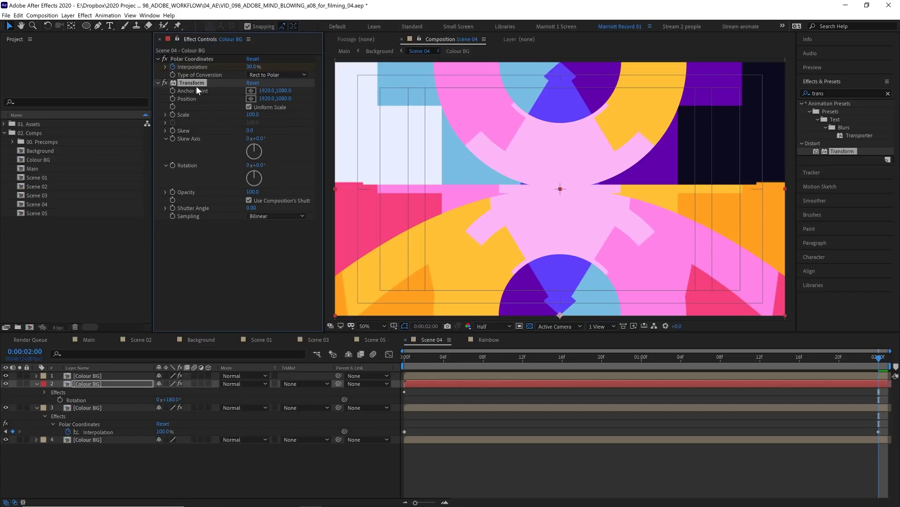
pyautogui.moveTo(190, 82); pyautogui.dragTo(211, 56)
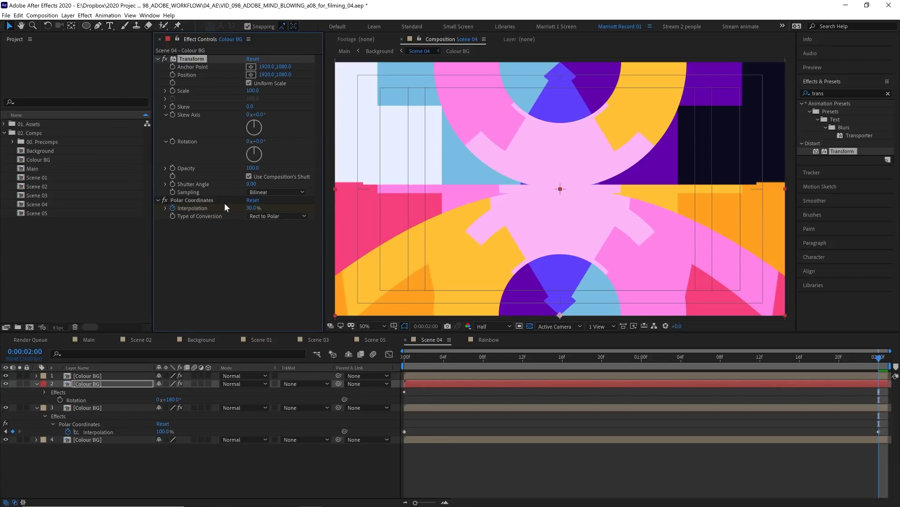
# - Set the Transform rotation to 180° and preview the mirrored arcs
pyautogui.click(240, 128)
pyautogui.click(258, 141)
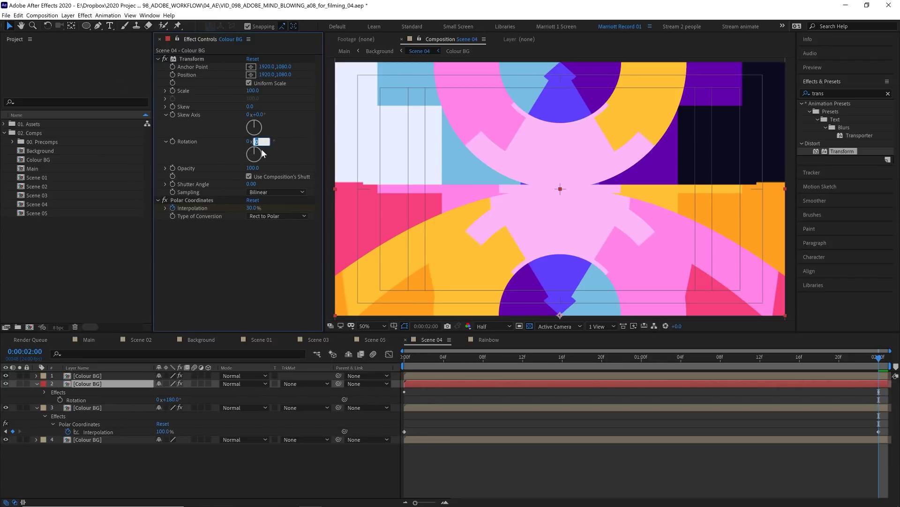
pyautogui.write('180')
pyautogui.press('Return')
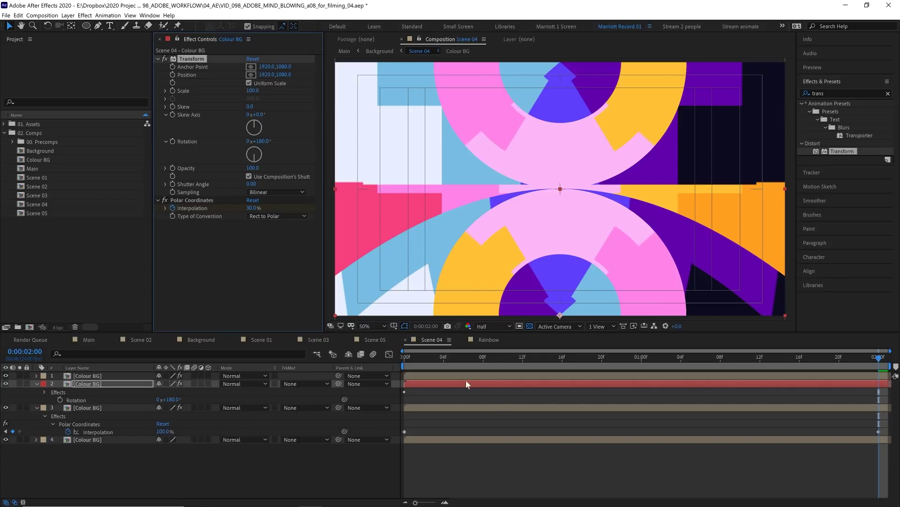
pyautogui.press('space')
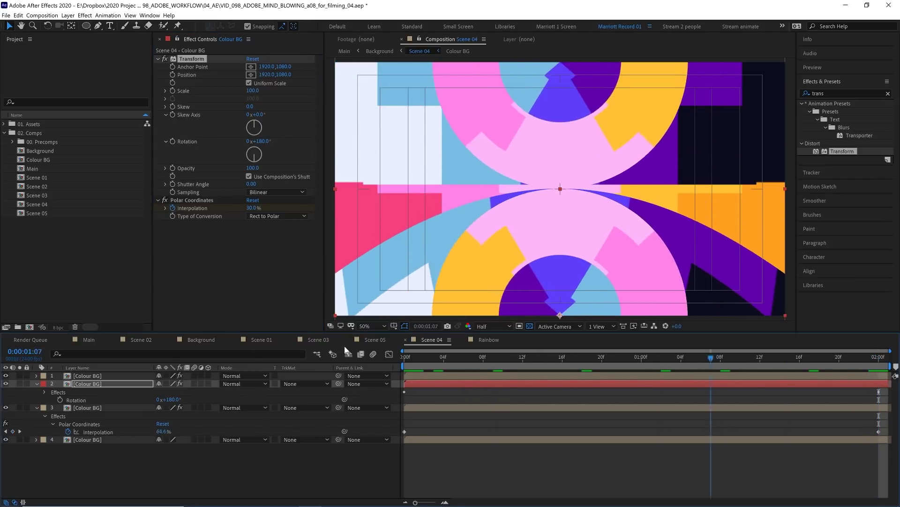
pyautogui.press('space')
pyautogui.moveTo(455, 356); pyautogui.dragTo(473, 359)
pyautogui.press('space')
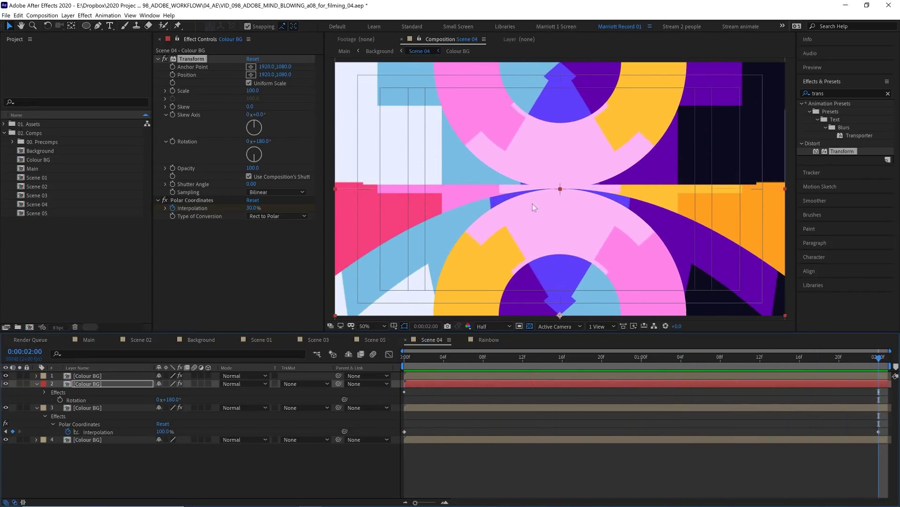
# - Duplicate the third Colour BG layer, label it red and paste the 180° Transform onto it
pyautogui.click(88, 406)
pyautogui.hotkey('ctrl', 'd')
pyautogui.click(43, 415)
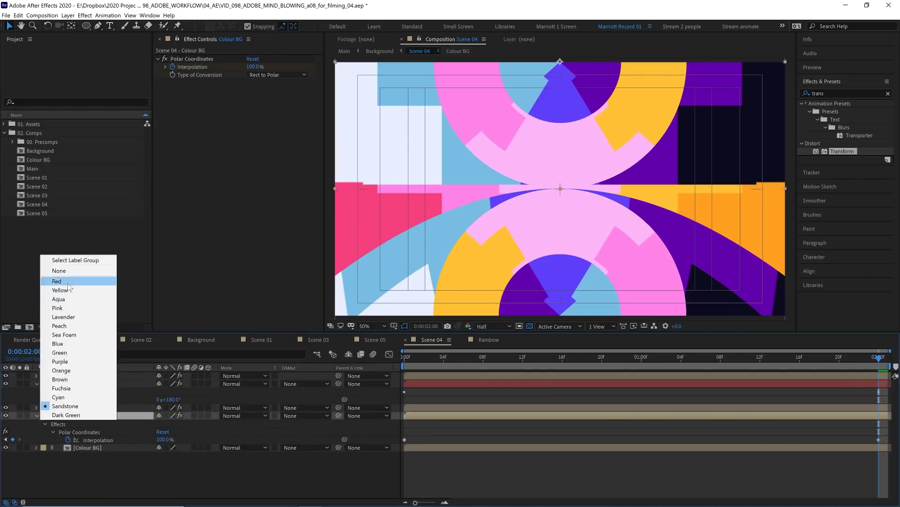
pyautogui.click(71, 285)
pyautogui.press('u')
pyautogui.press('u')
pyautogui.hotkey('ctrl', 'v')
# - Preview the layered top and bottom arc animation
pyautogui.press('space')
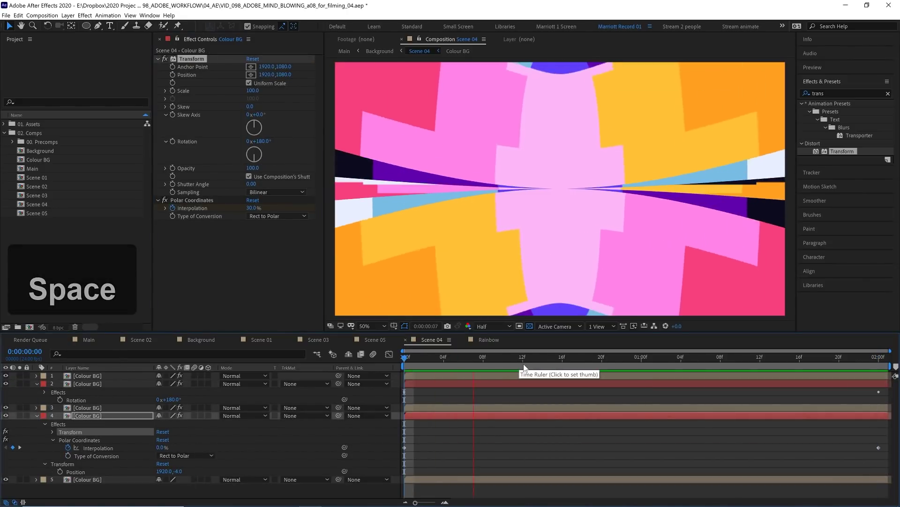
pyautogui.press('space')
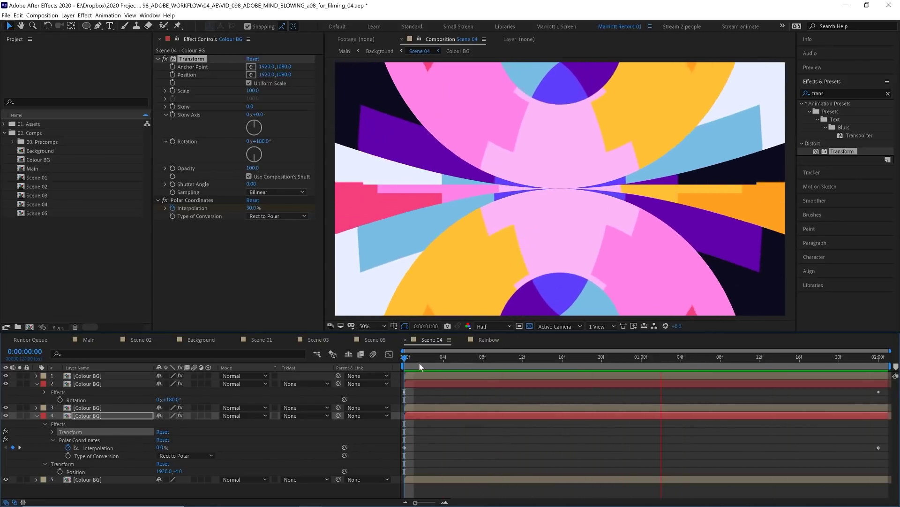
pyautogui.press('End')
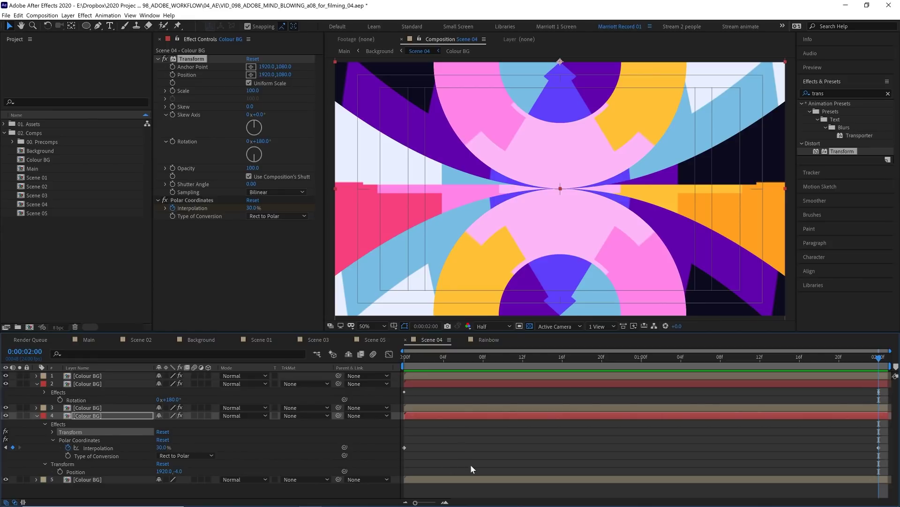
pyautogui.press('space')
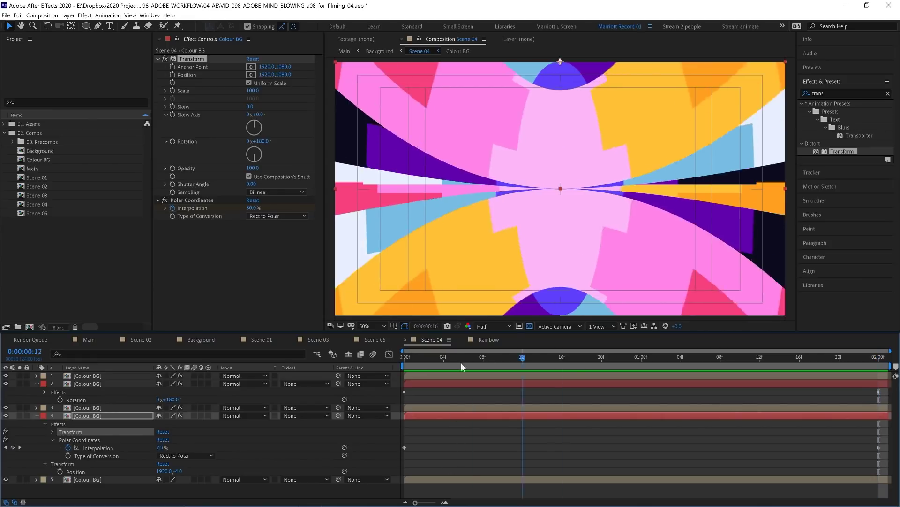
# - Inside Colour BG, duplicate the top palette layer and shift the copy to the left
pyautogui.doubleClick(93, 377)
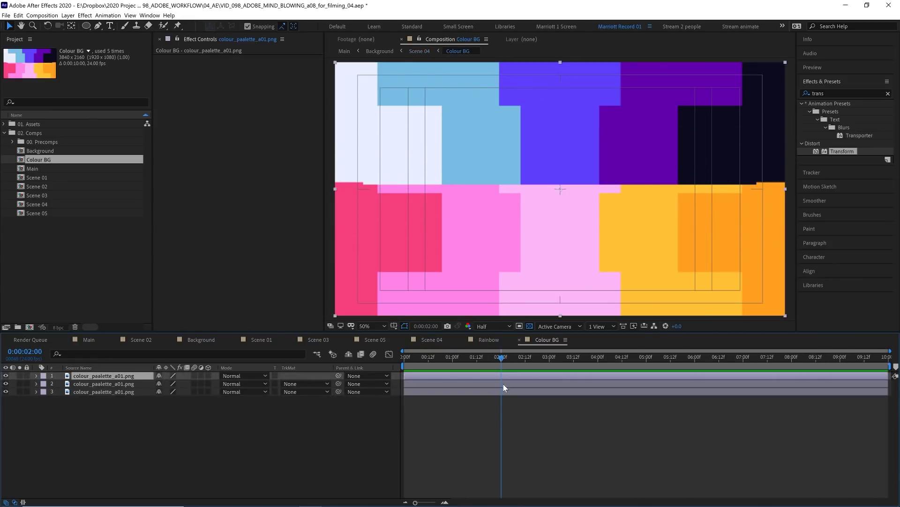
pyautogui.click(132, 394)
pyautogui.click(113, 376)
pyautogui.hotkey('ctrl', 'd')
pyautogui.moveTo(708, 231); pyautogui.dragTo(348, 246)
# - Keyframe the copy's Position sliding right from -1430,1080 at the start to 2318,1080 at the end
pyautogui.press('Home')
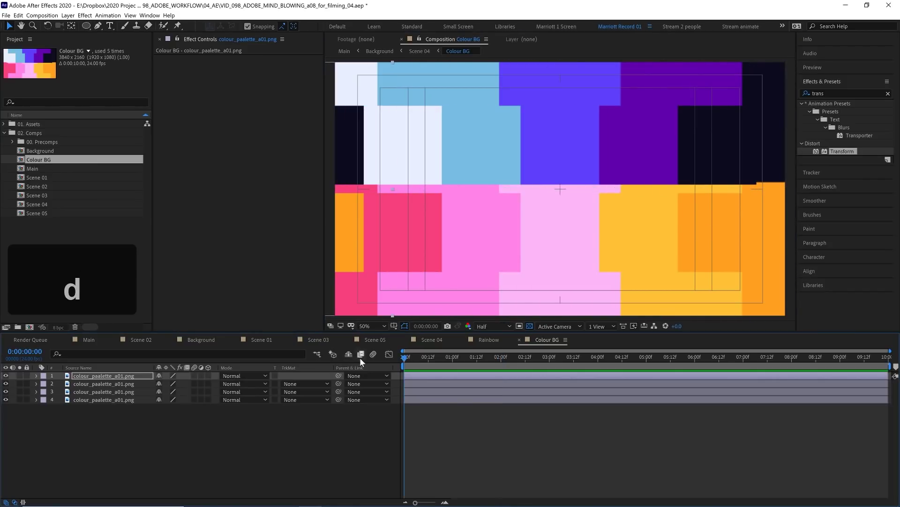
pyautogui.press('p')
pyautogui.click(60, 384)
pyautogui.press('End')
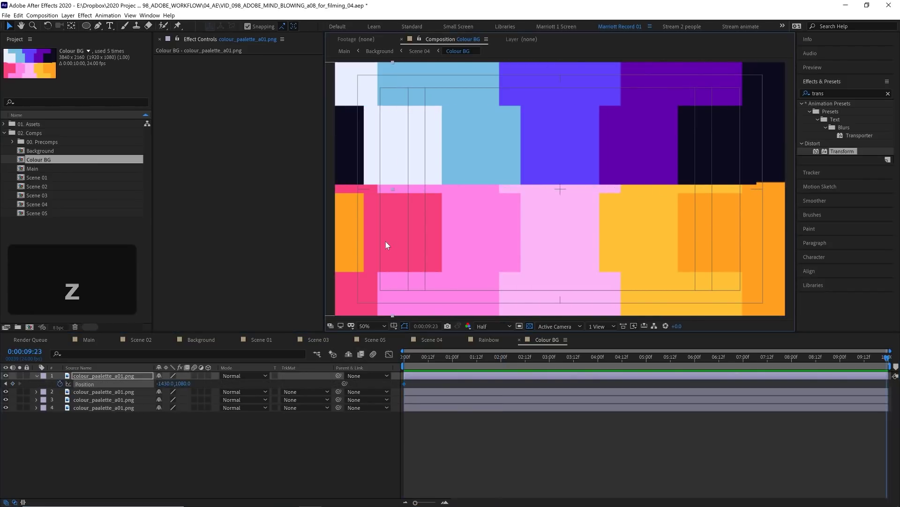
pyautogui.moveTo(342, 226); pyautogui.dragTo(431, 226)
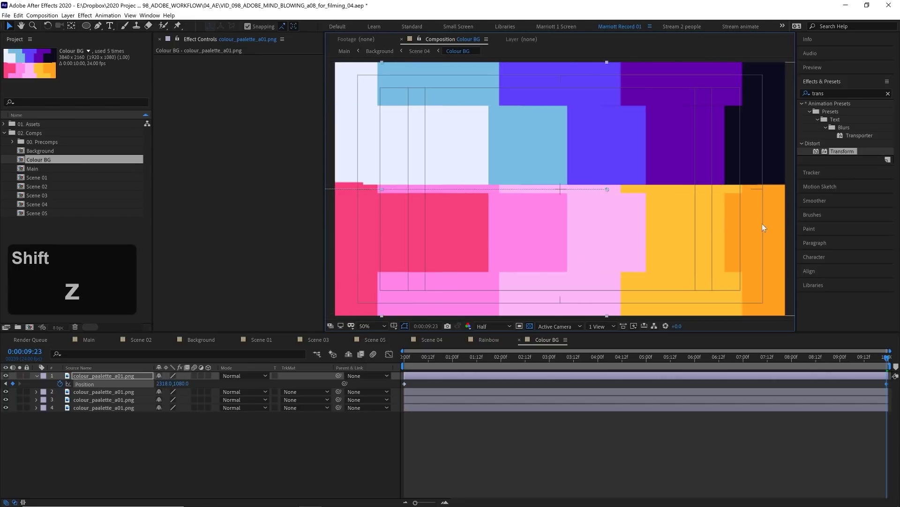
# - Preview the sliding palette copy from the start of the timeline
pyautogui.moveTo(558, 357); pyautogui.dragTo(338, 360)
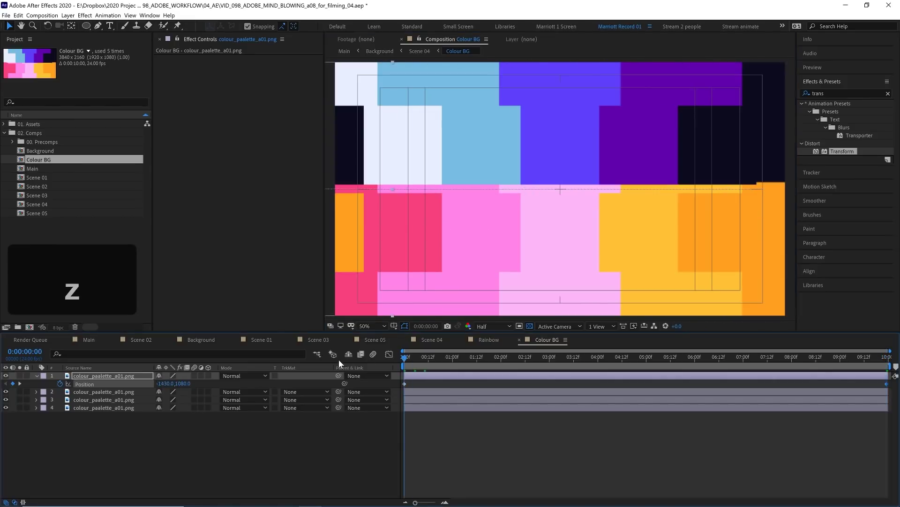
pyautogui.press('space')
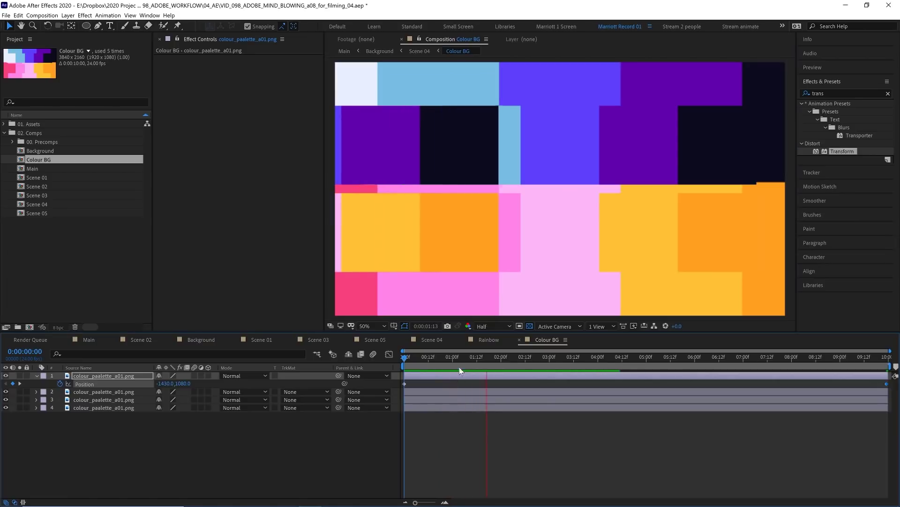
pyautogui.press('space')
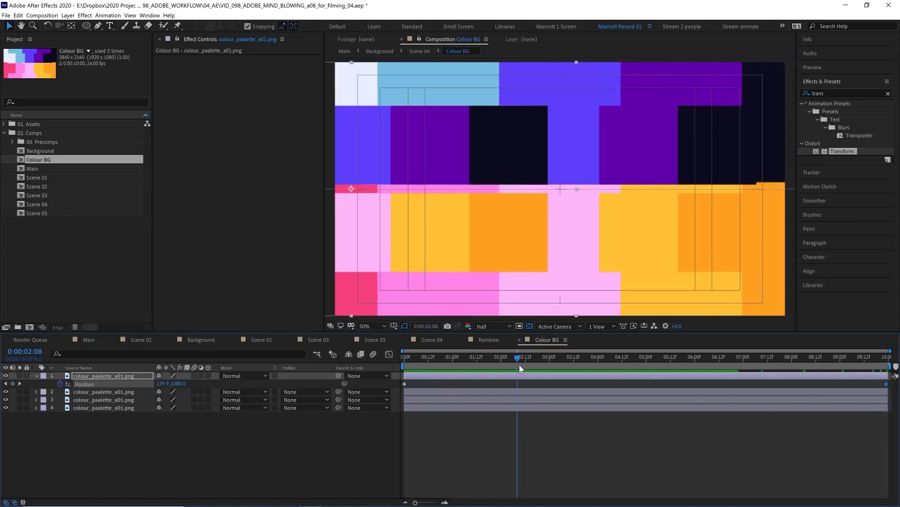
# - Duplicate the sliding palette layer and scale the new copy to 150%
pyautogui.click(418, 378)
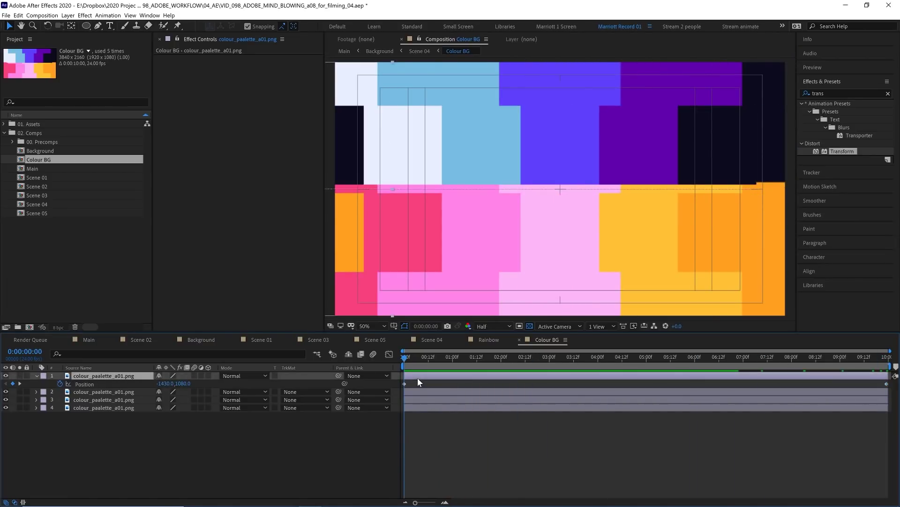
pyautogui.hotkey('ctrl', 'd')
pyautogui.press('s')
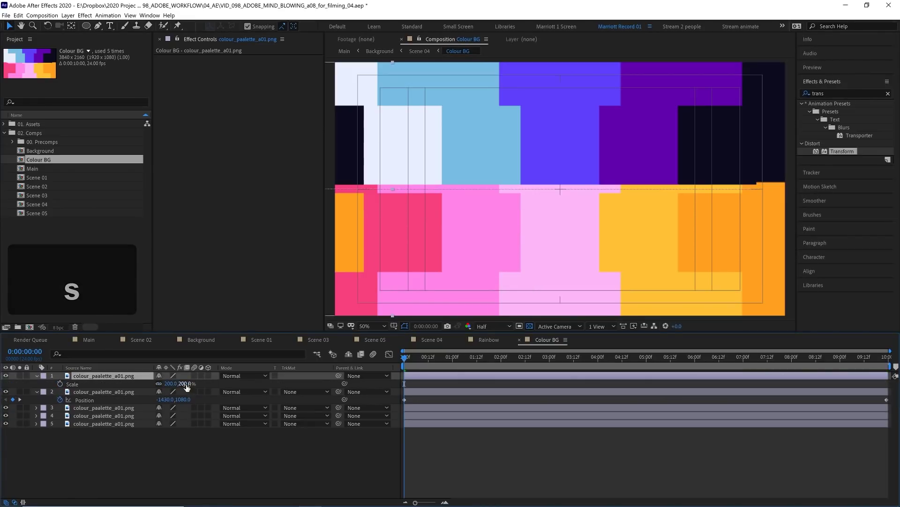
pyautogui.click(185, 383)
pyautogui.write('150')
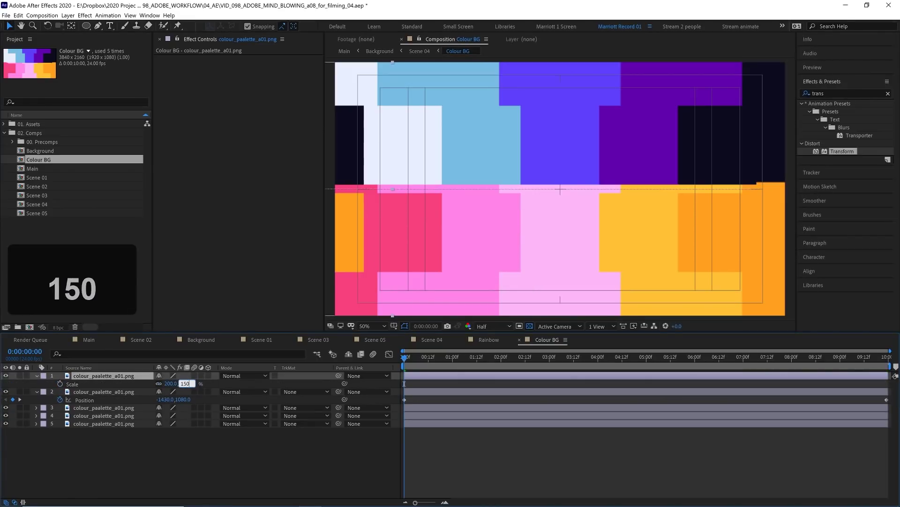
pyautogui.press('Return')
# - Move the copy's first Position keyframe far right so it slides left from 4806 to 914, then preview
pyautogui.press('p')
pyautogui.scroll(-2, 484, 217)
pyautogui.moveTo(403, 188); pyautogui.dragTo(764, 216)
pyautogui.press('space')
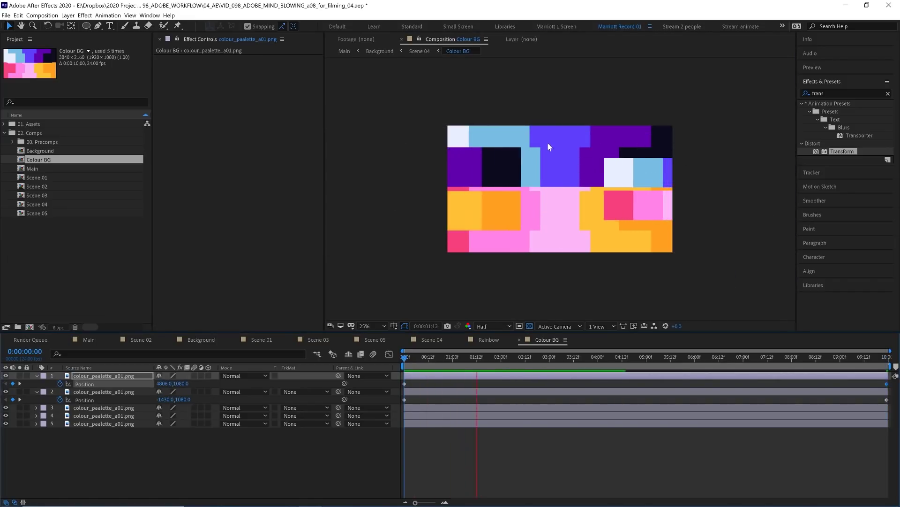
pyautogui.click(728, 359)
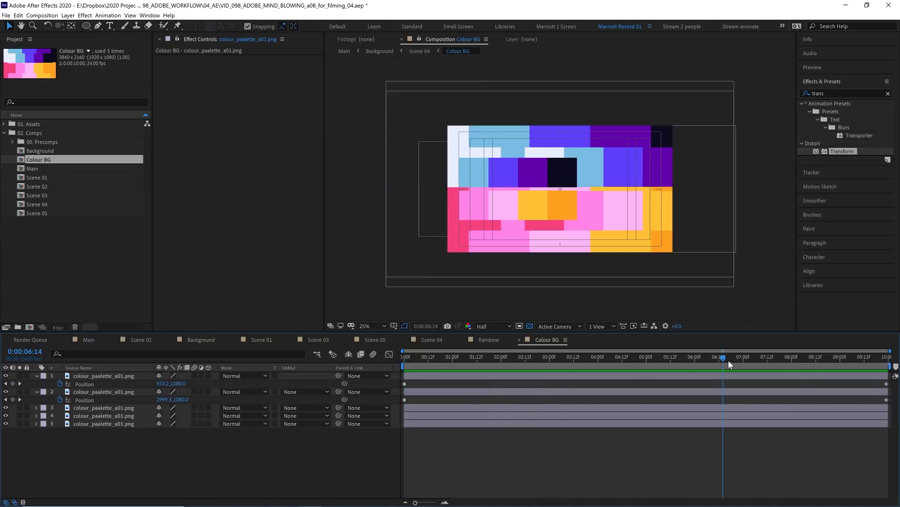
# - Go to Scene 04 through the nested-comp flowchart and play back its mirrored polar arcs
pyautogui.press('Tab')
pyautogui.click(722, 367)
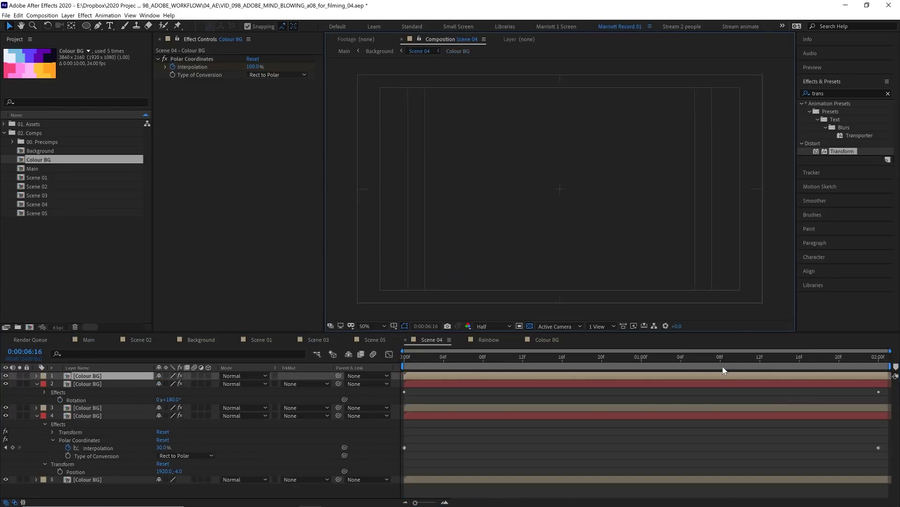
pyautogui.press('space')
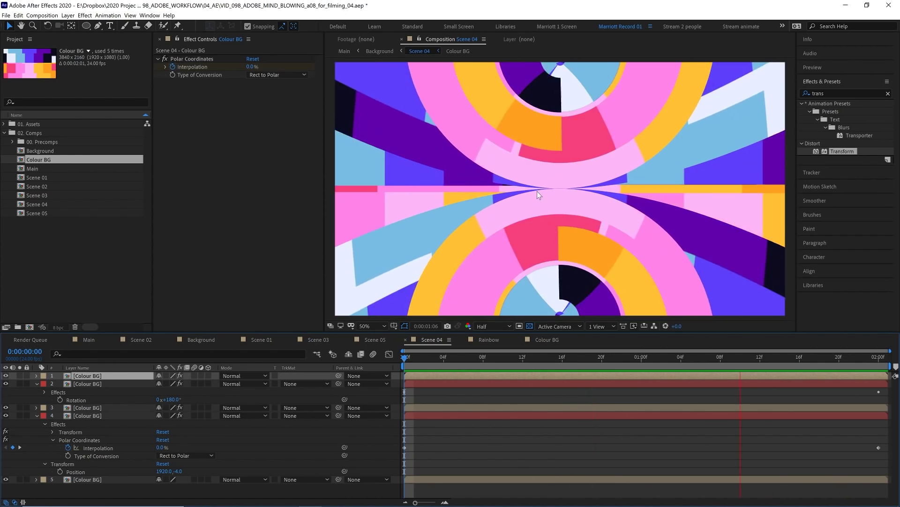